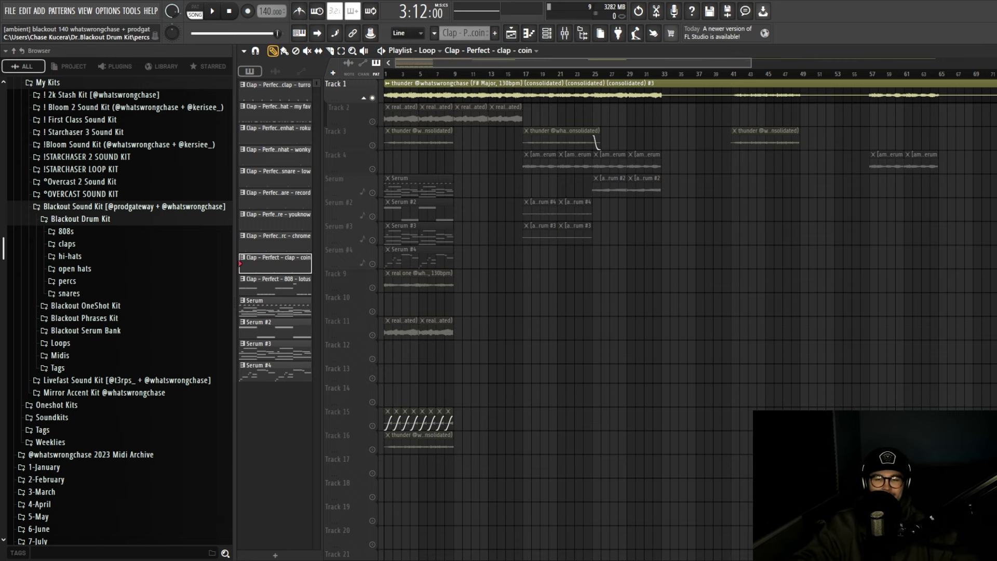
- Open the first Serum pattern's notes in the piano roll and inspect that channel's synth preset
scroll(620, 262, "down", 2, "ctrl")
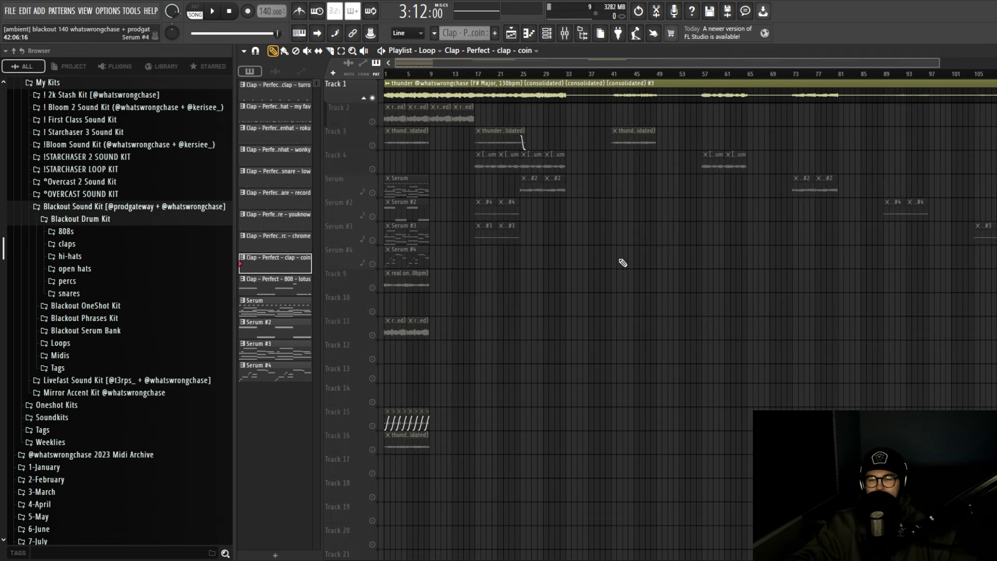
scroll(467, 160, "up", 8, "ctrl")
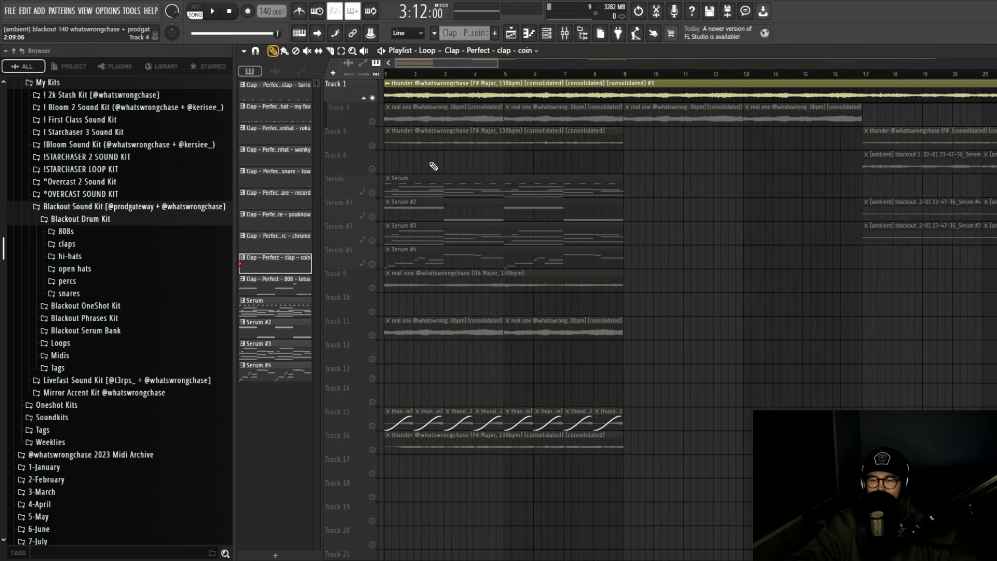
double_click(431, 182)
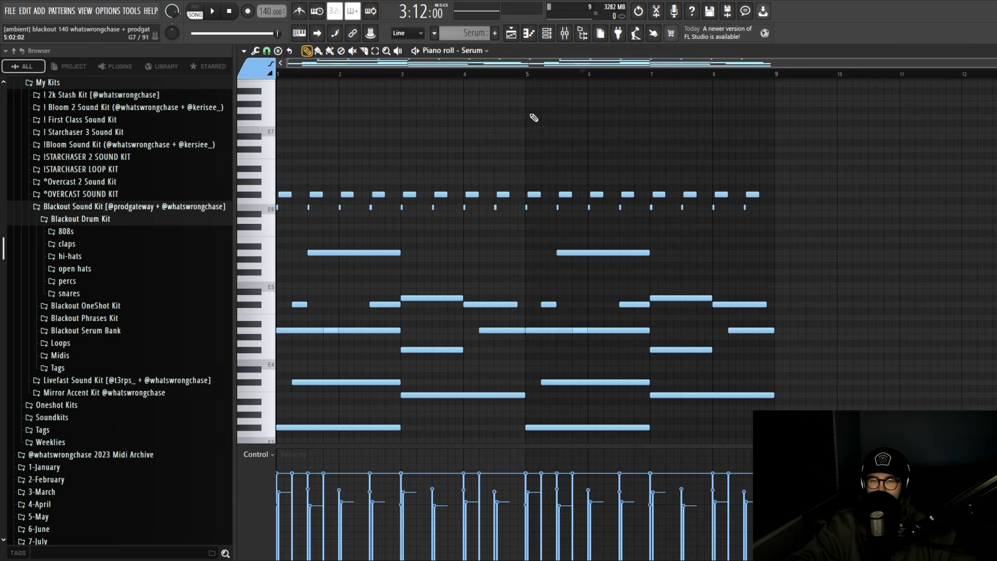
scroll(522, 135, "up", 1)
key("F6")
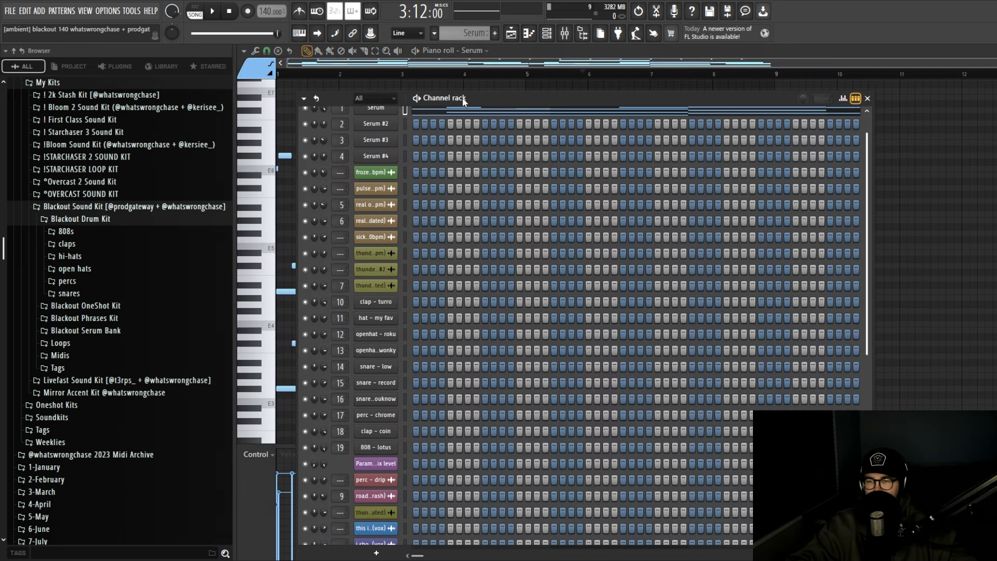
left_click_drag(462, 98, 484, 98)
left_click(405, 110)
left_click_drag(560, 139, 571, 134)
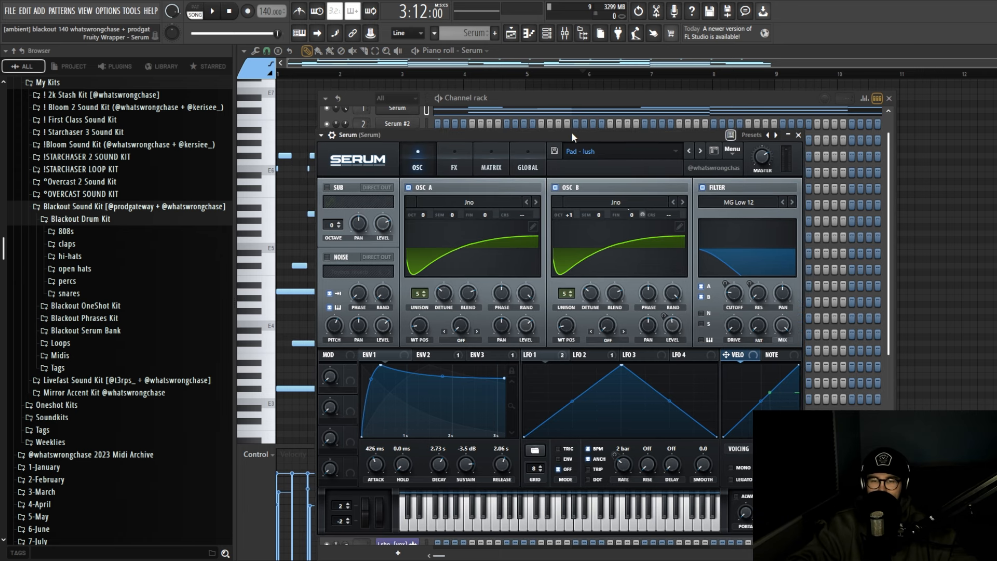
left_click(799, 135)
- Return to the first Serum pattern's notes, switch playback to pattern mode, and play the pattern through before stopping
key("F5")
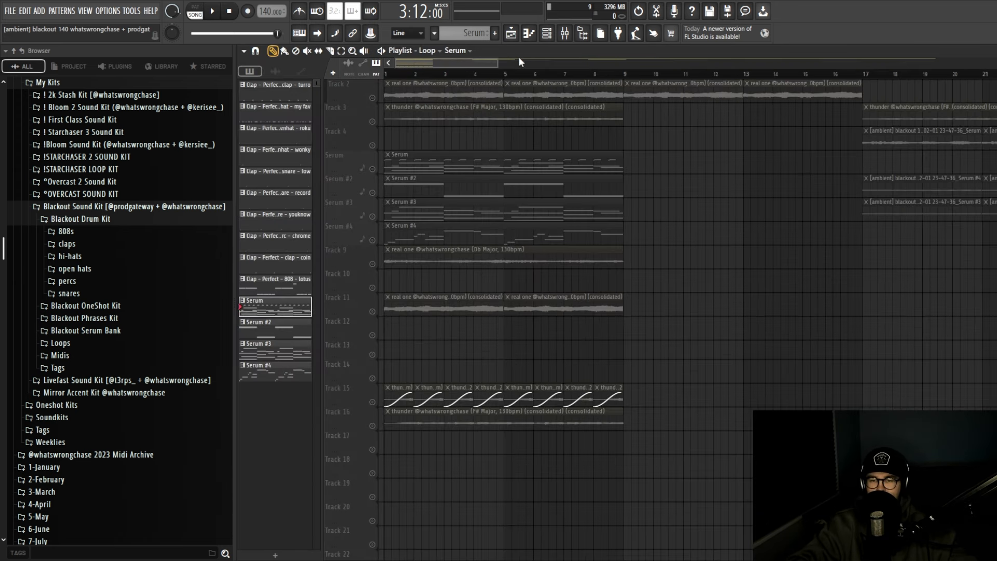
double_click(434, 161)
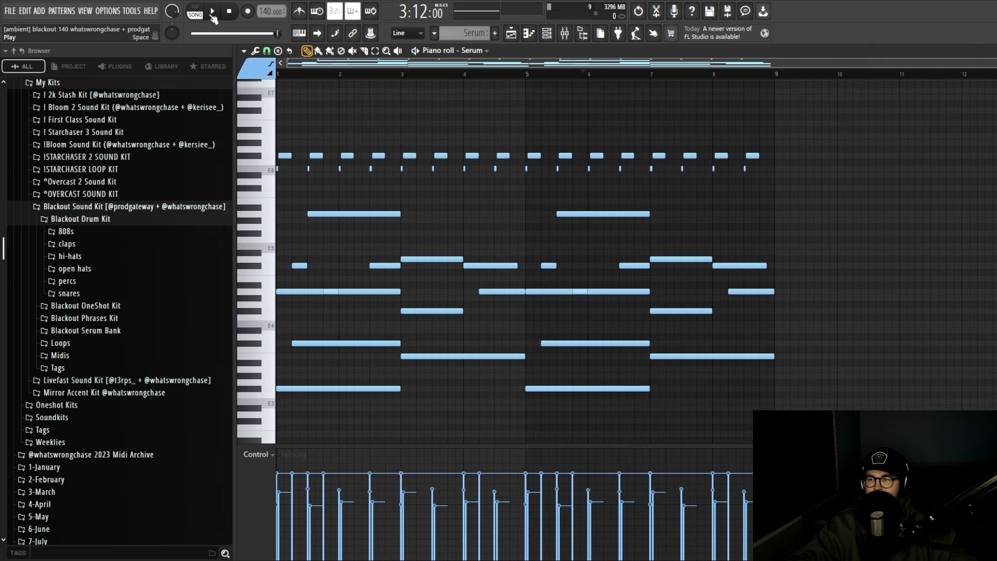
left_click(195, 9)
key("space")
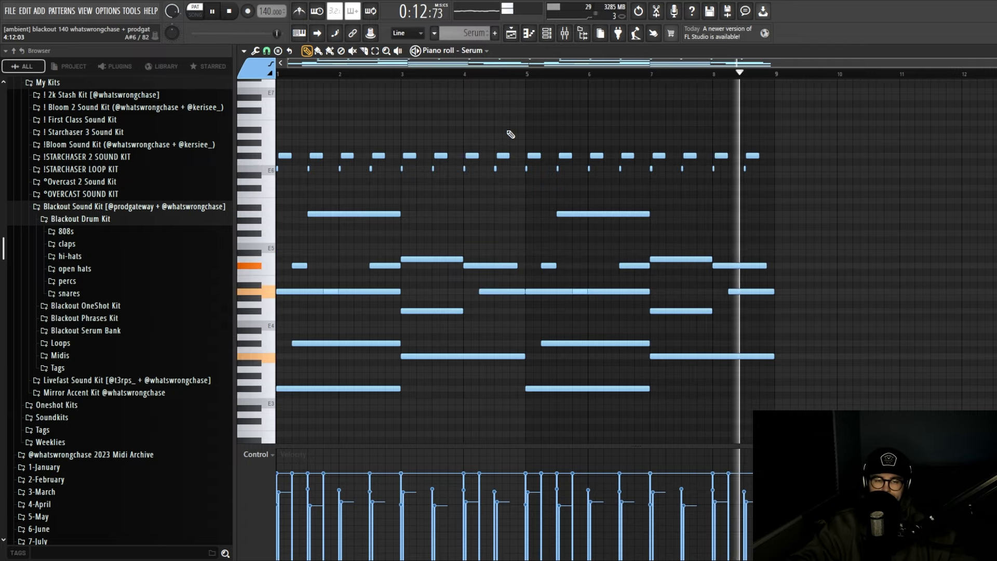
key("space")
- Open the Serum #2 pattern from the playlist and inspect that channel's synth preset
key("F6")
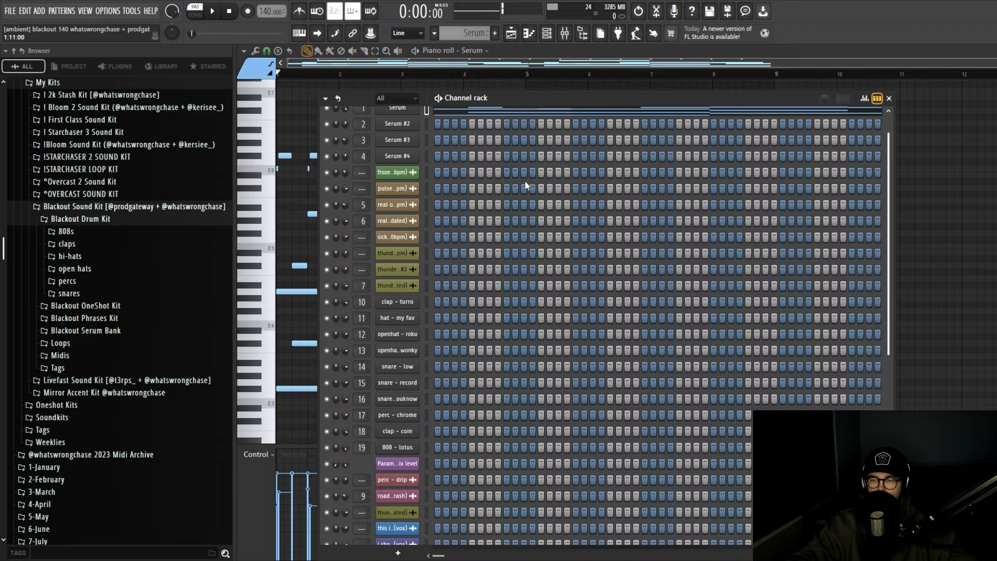
left_click(511, 34)
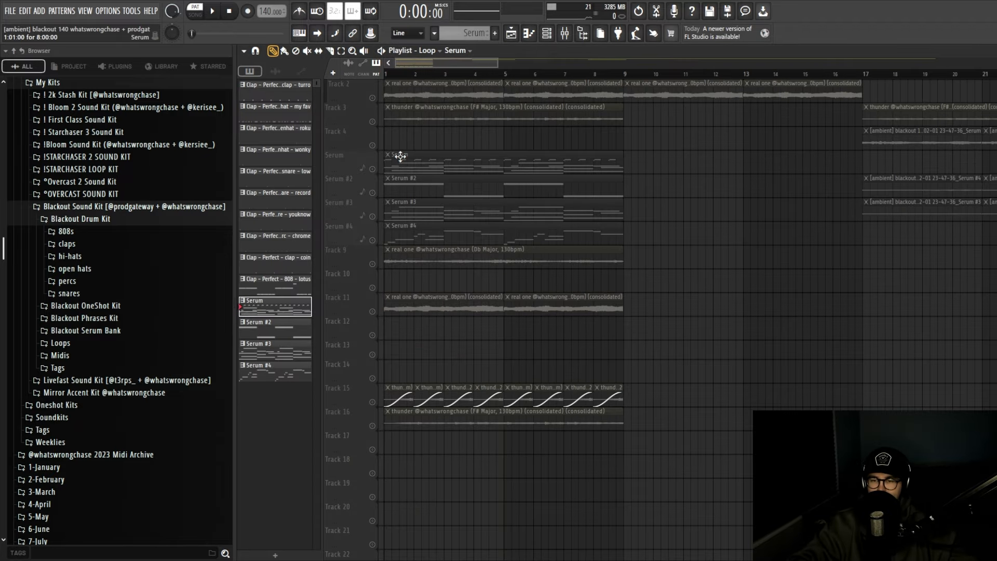
scroll(415, 174, "down", 2)
double_click(422, 181)
left_click(547, 34)
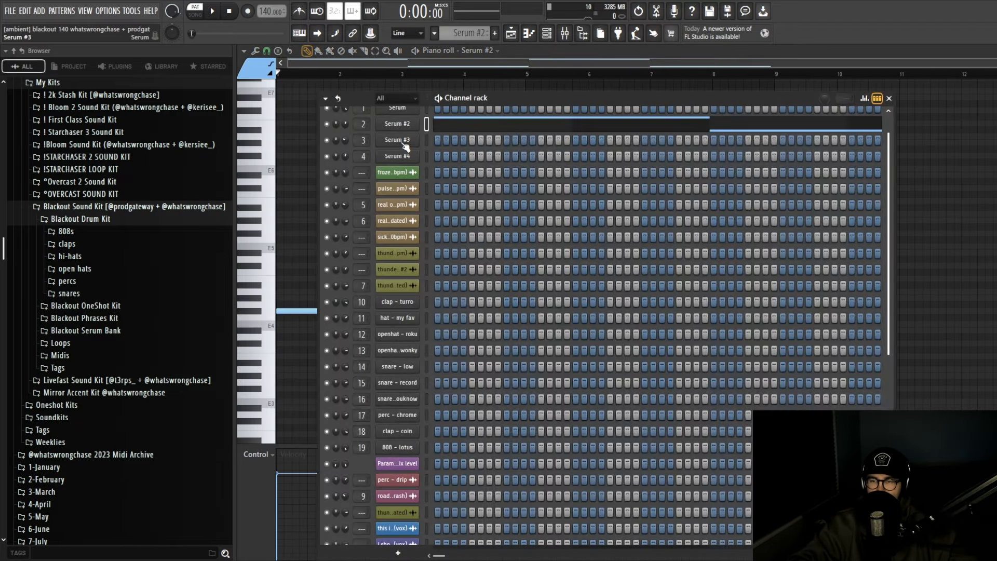
left_click(400, 122)
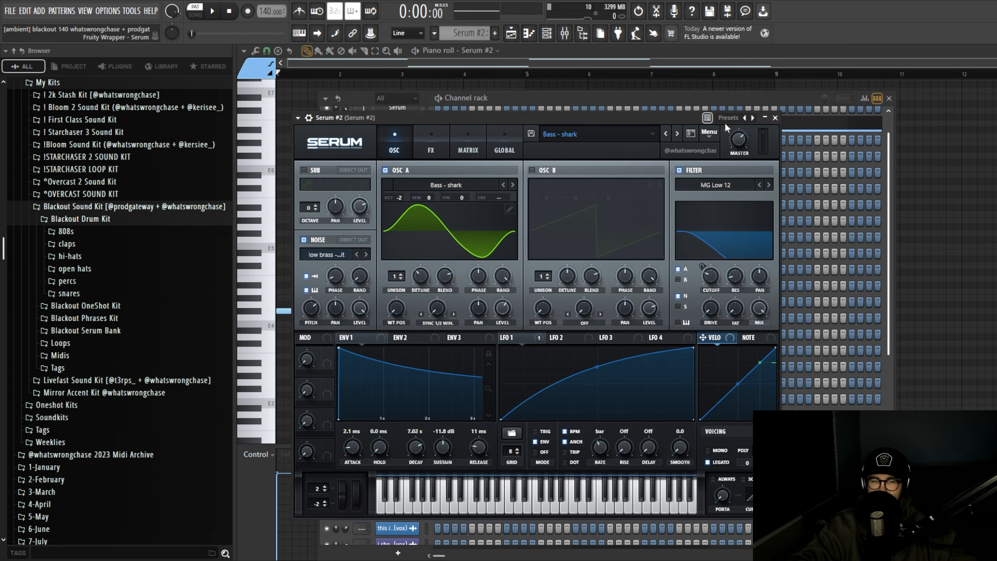
left_click(775, 118)
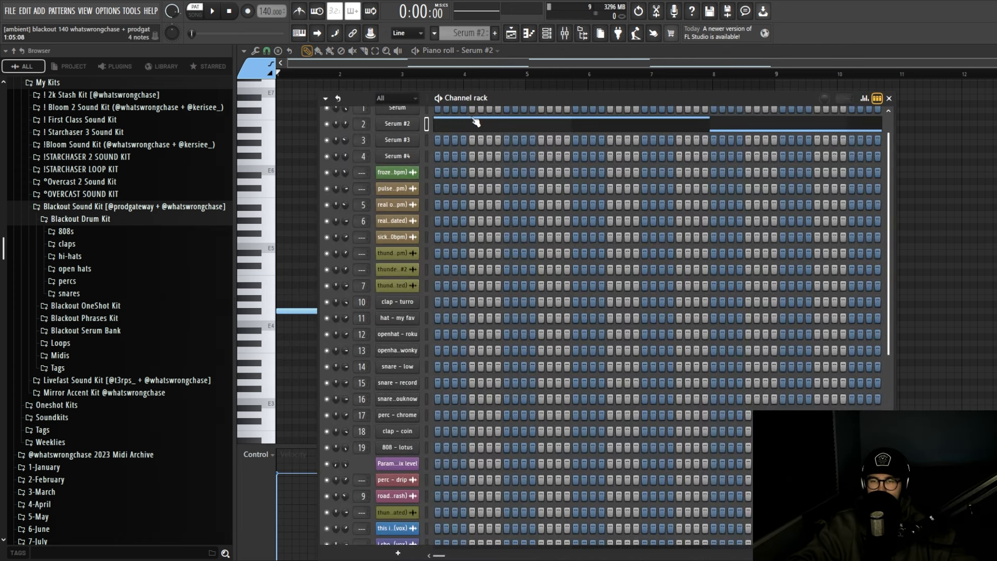
- Close the channel rack and listen to the Serum #2 pattern
left_click(889, 98)
key("space")
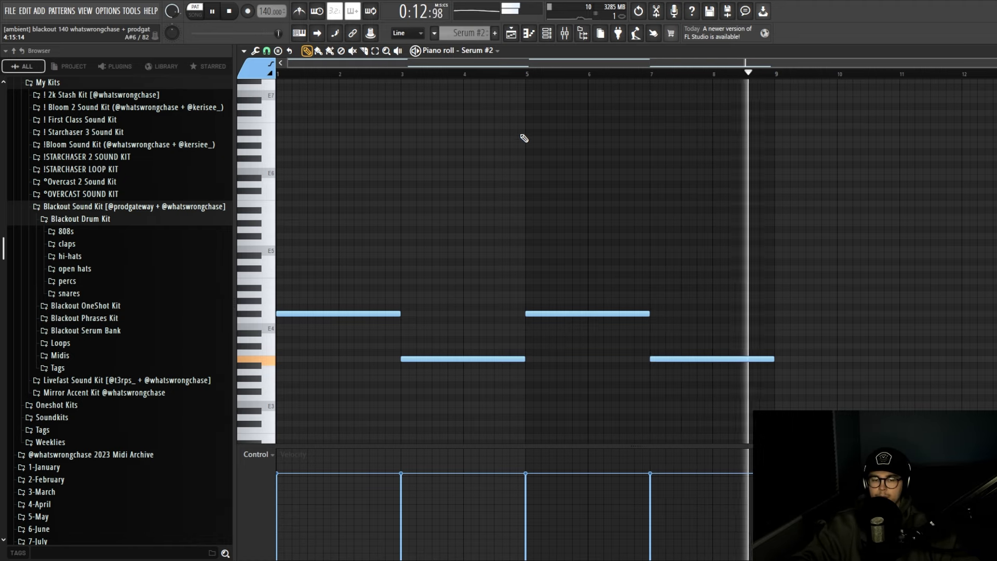
key("space")
- Open the Serum #3 pattern's notes and inspect that channel's synth preset
left_click(548, 34)
left_click(578, 136)
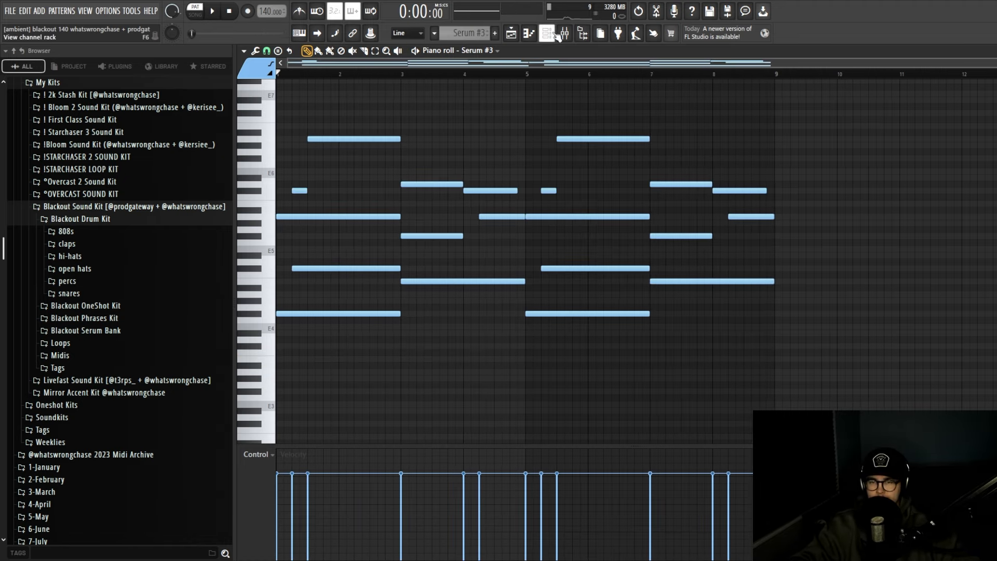
left_click(546, 33)
left_click(376, 136)
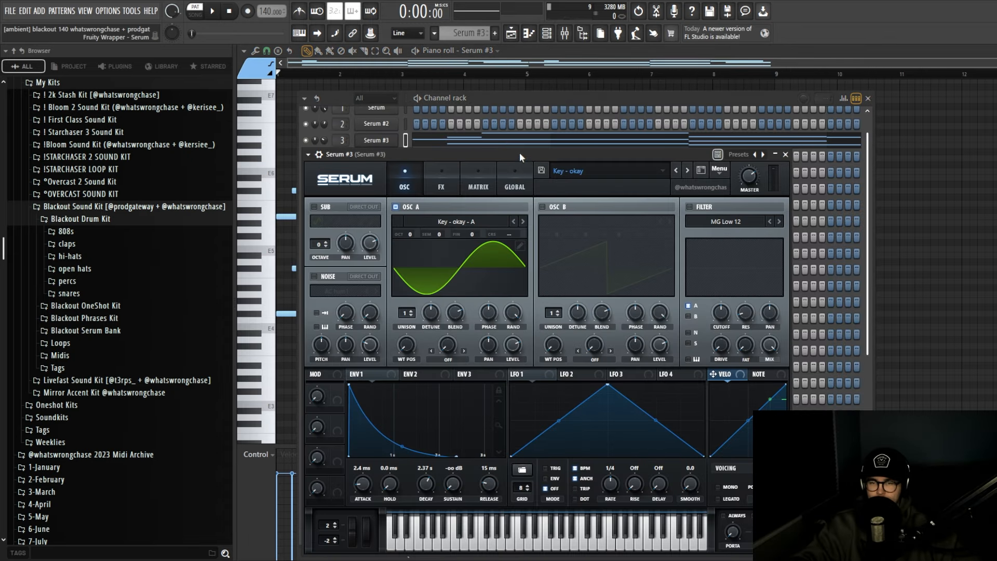
left_click(776, 149)
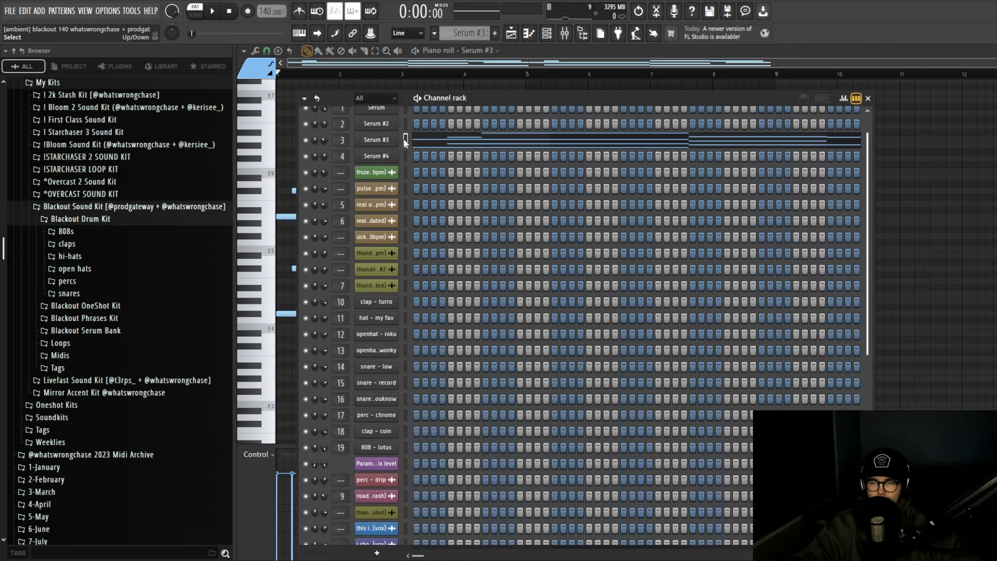
- Select all notes of the Serum #3 pattern in the piano roll and listen to the pattern
key("F6")
key("ctrl+a")
left_click_drag(244, 97, 244, 97)
scroll(335, 160, "up", 2)
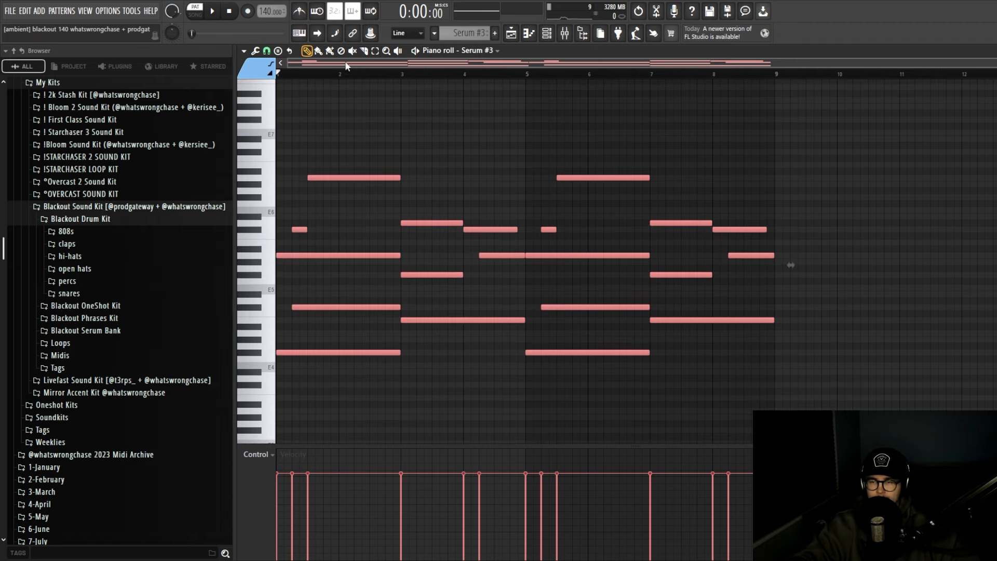
key("space")
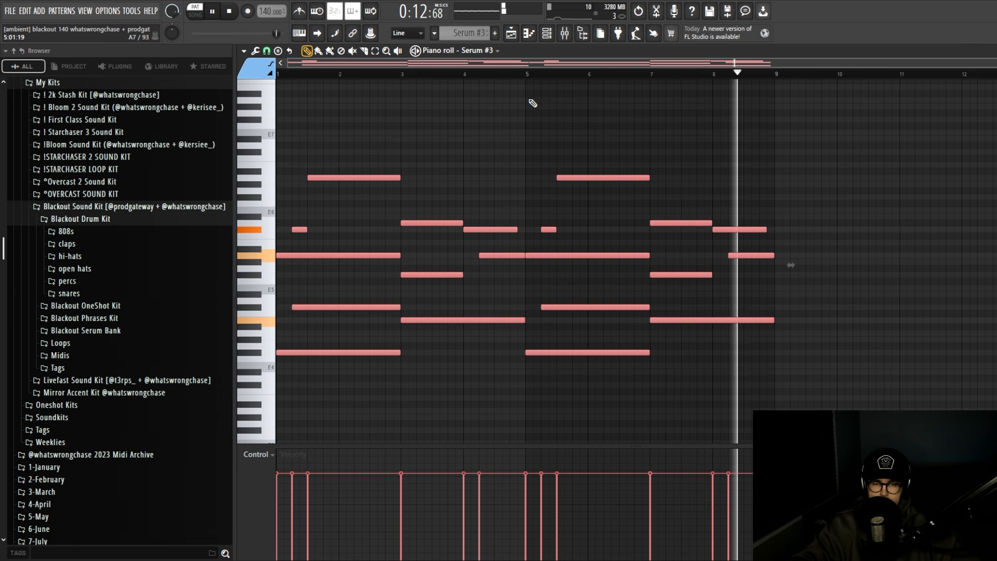
key("space")
- Review the Serum #3 synth settings again and inspect the Serum #4 channel's synth preset
left_click(547, 33)
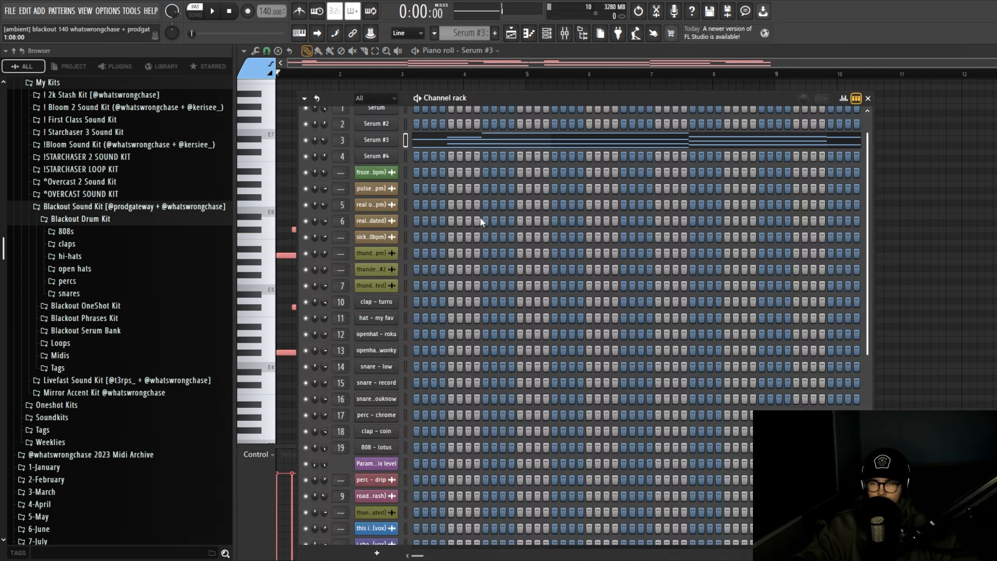
left_click_drag(485, 99, 509, 122)
left_click(384, 150)
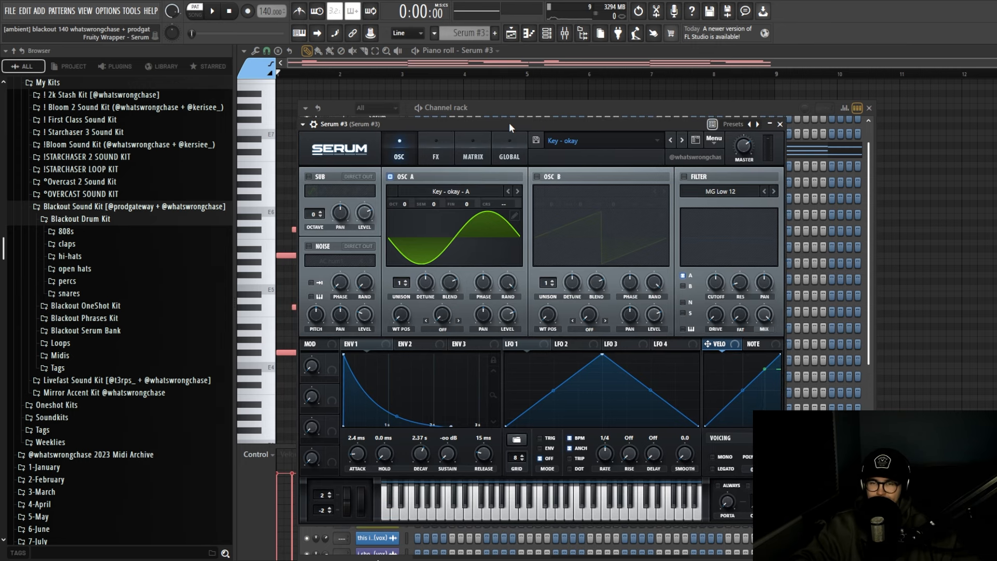
left_click(767, 125)
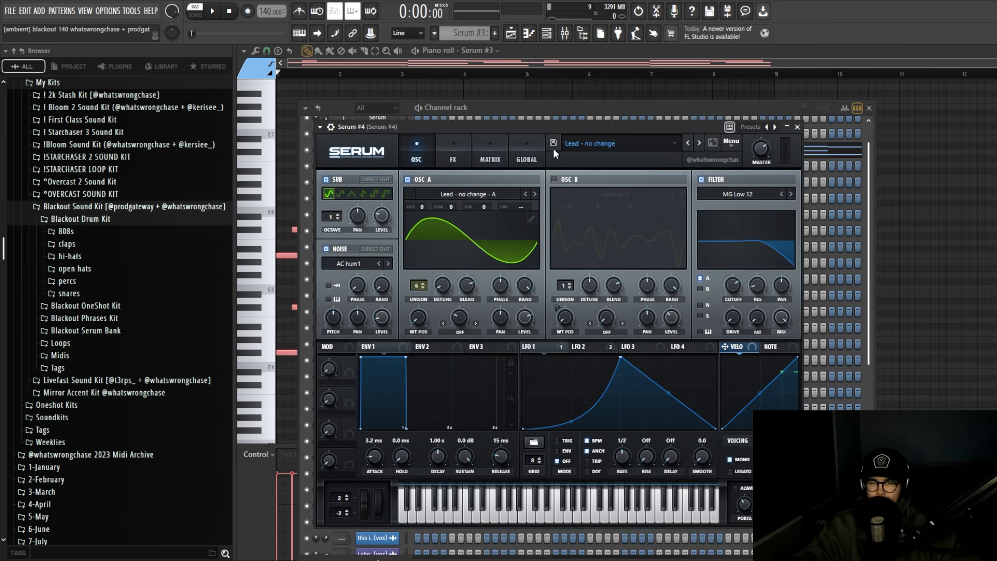
left_click_drag(581, 128, 583, 129)
left_click(800, 127)
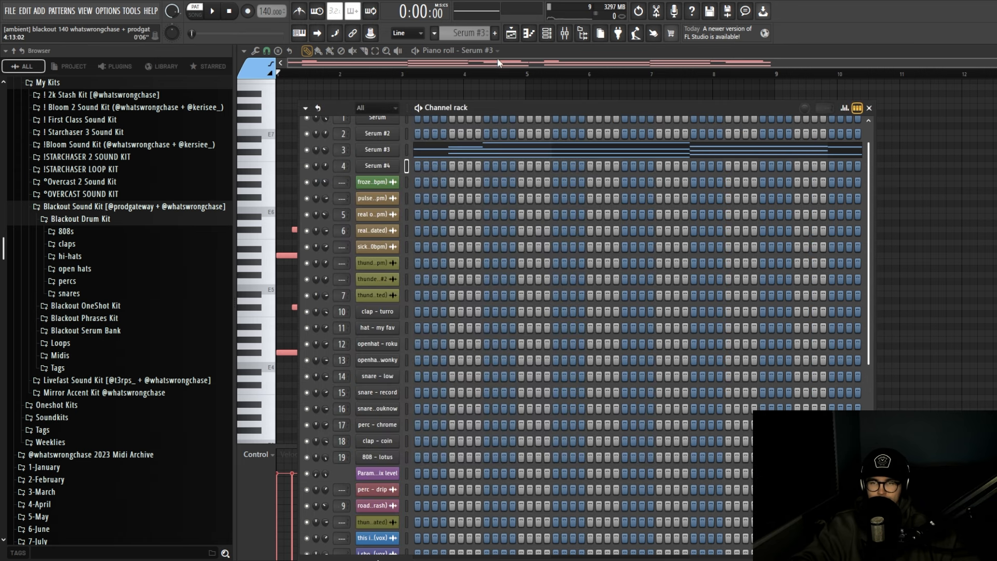
- Open the Serum #4 pattern from the playlist to view its notes in the piano roll
key("F5")
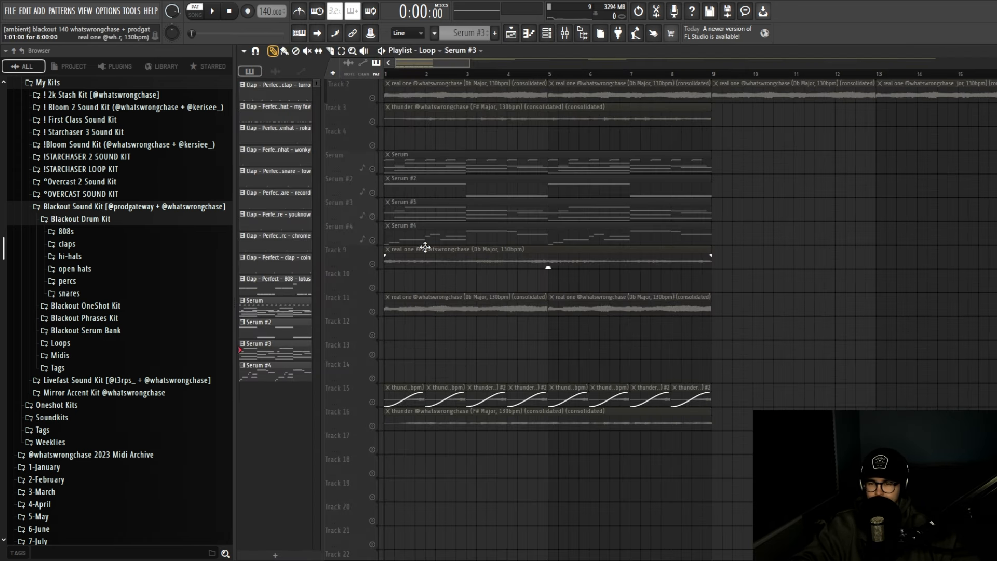
double_click(424, 231)
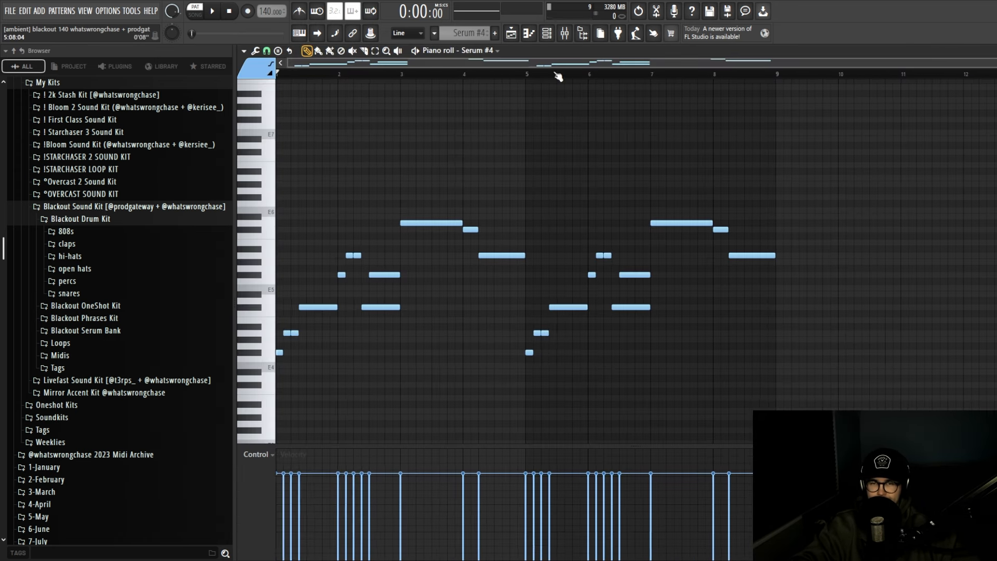
left_click(546, 33)
left_click(469, 167)
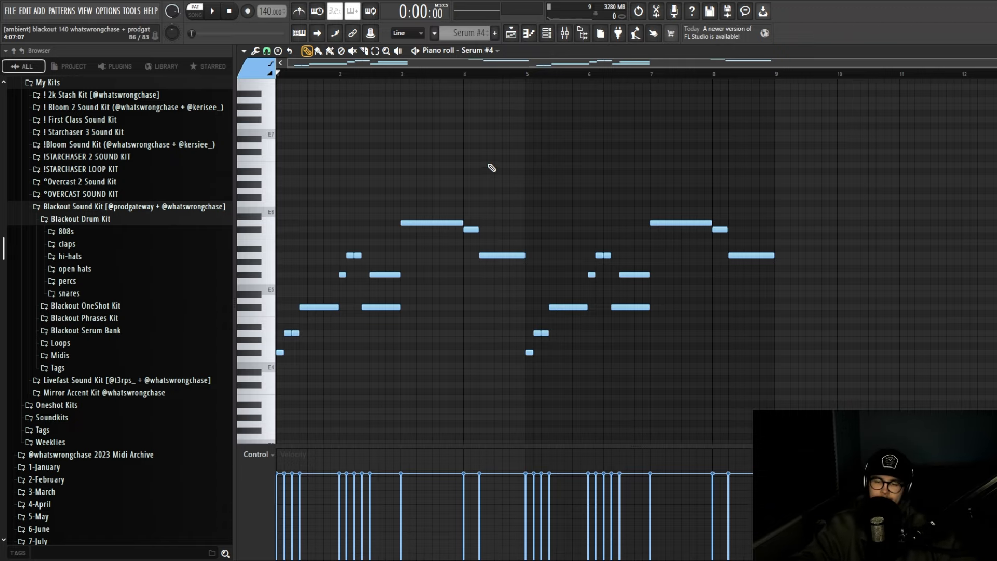
- Listen to the Serum #4 pattern in the piano roll, then stop playback
left_click_drag(489, 150, 251, 395)
left_click(390, 185, "ctrl")
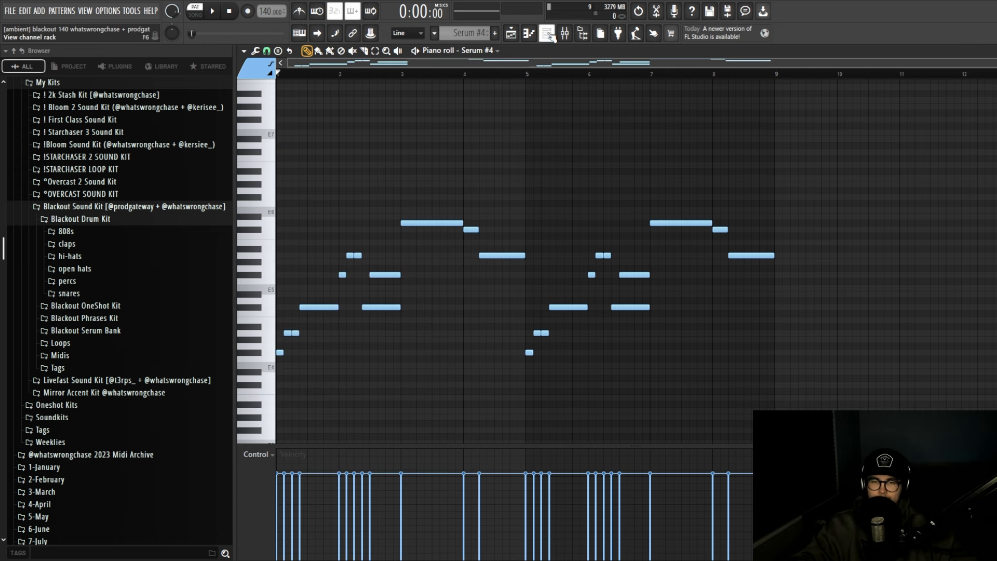
key("F6")
key("F6")
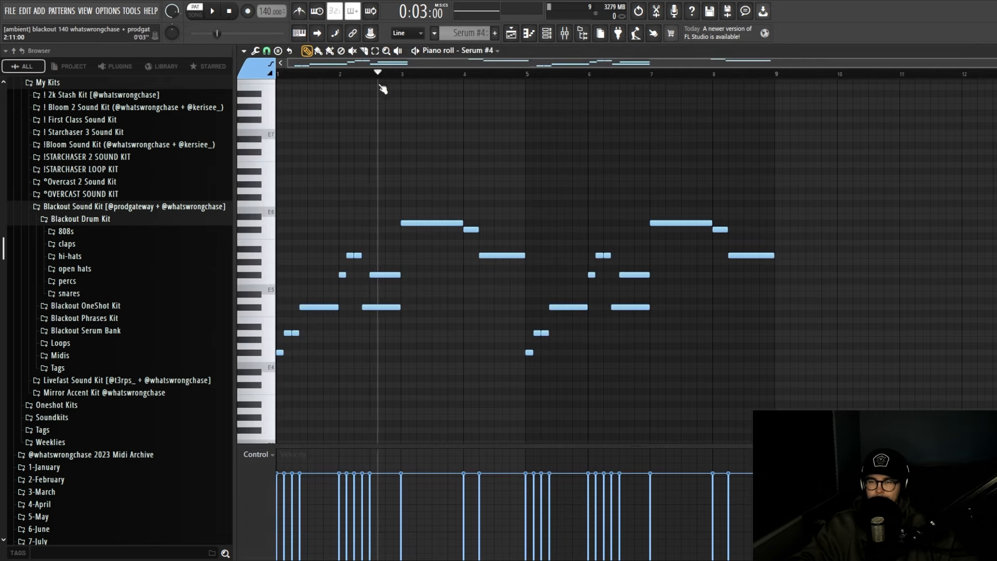
key("space")
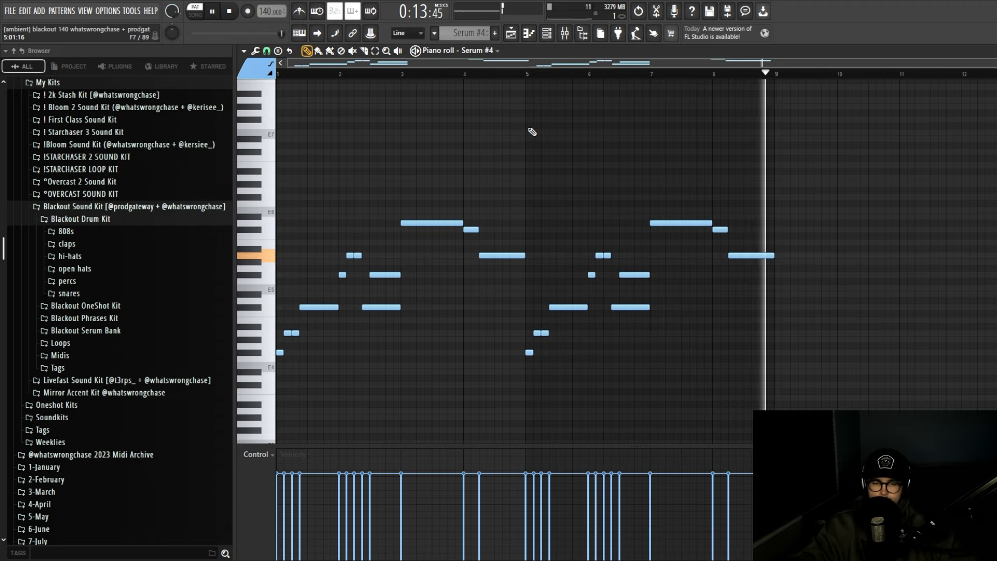
key("space")
- Return to the playlist, highlight the four Serum pattern clips as a group, and clear the selection
left_click(516, 39)
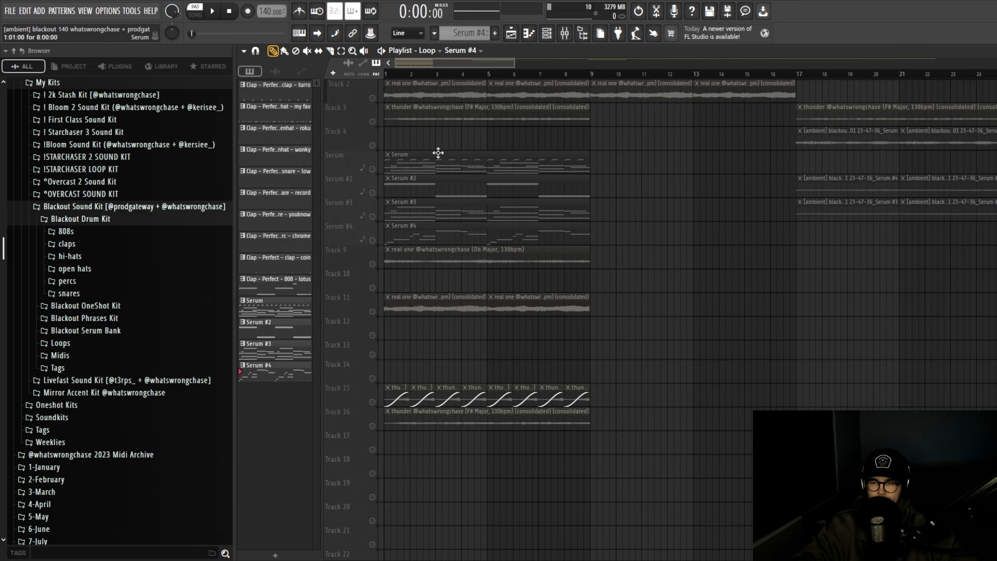
scroll(457, 137, "up", 4)
left_click_drag(461, 138, 410, 234)
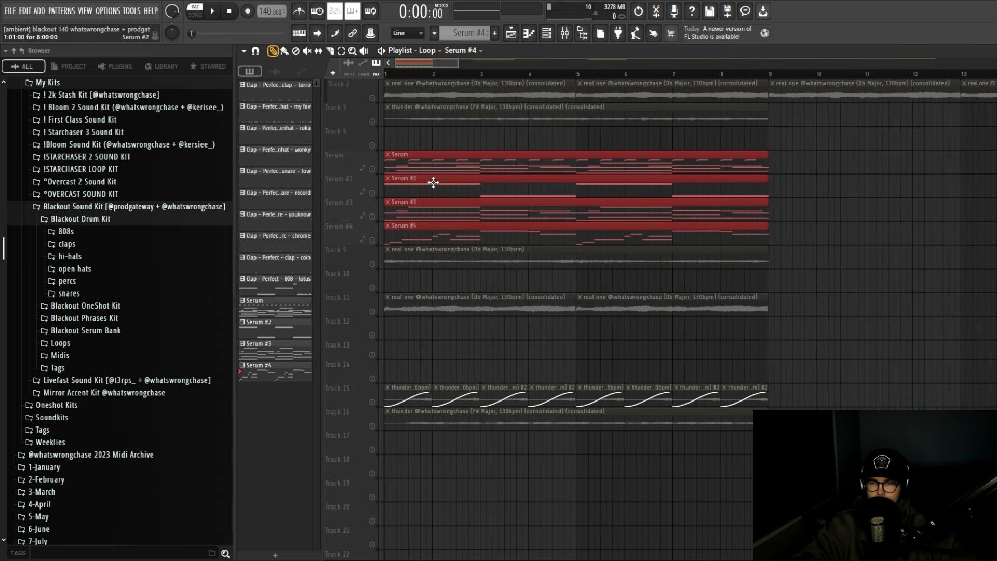
left_click(504, 143, "ctrl")
scroll(510, 144, "down", 4)
left_click(497, 139, "ctrl")
left_click_drag(497, 139, 418, 233)
left_click(417, 288, "ctrl")
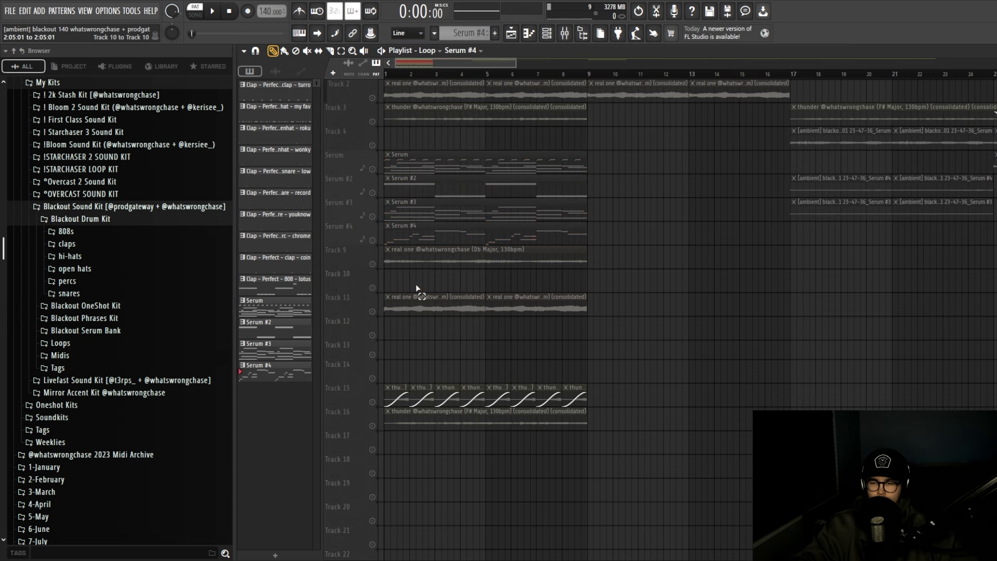
- Unmute Track 9, which holds the "real one" audio clip in the playlist
scroll(400, 280, "up", 4)
left_click(373, 264)
scroll(379, 268, "down", 4)
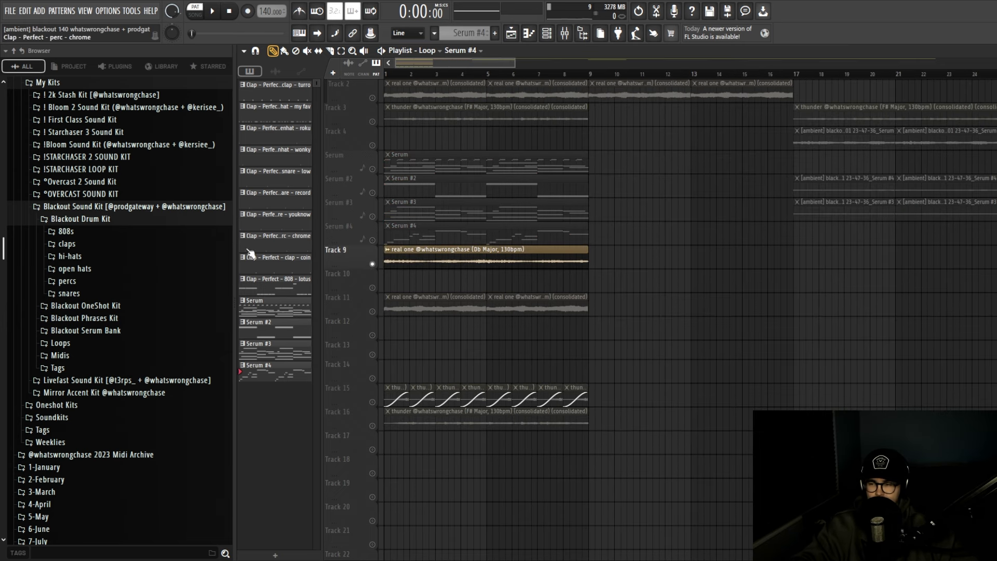
- Collapse the Blackout Drum Kit folder in the browser and expand the Blackout Phrases Kit folder
left_click(92, 221)
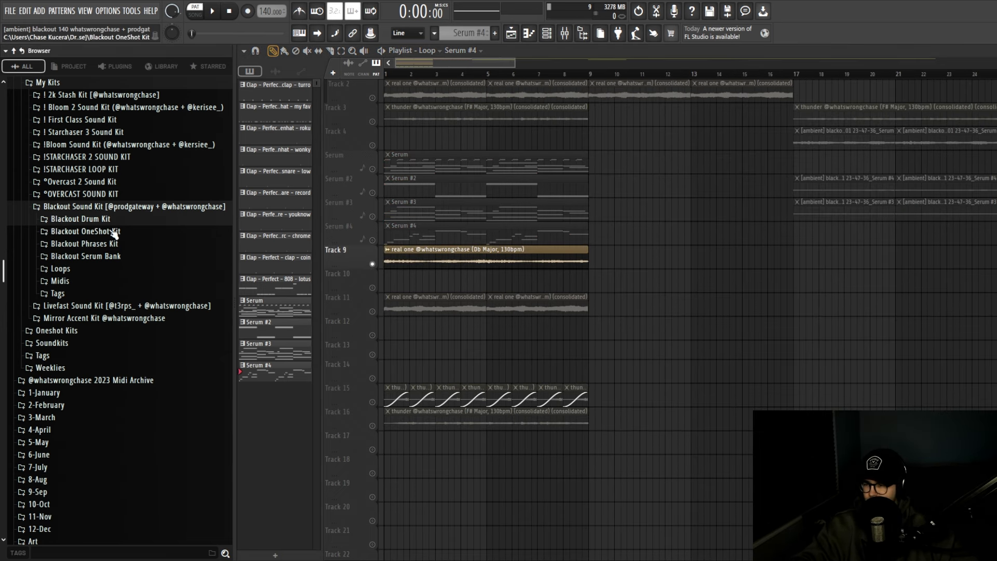
left_click(84, 244)
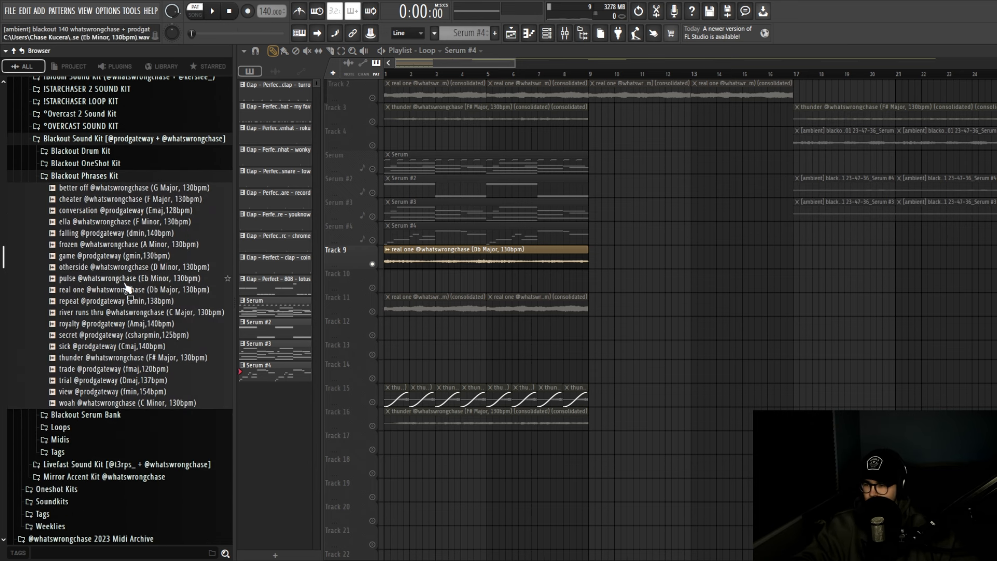
- Open the Track 9 "real one" clip's channel settings, examine the precomputed effects such as Reverse, and close them
scroll(440, 291, "down", 1)
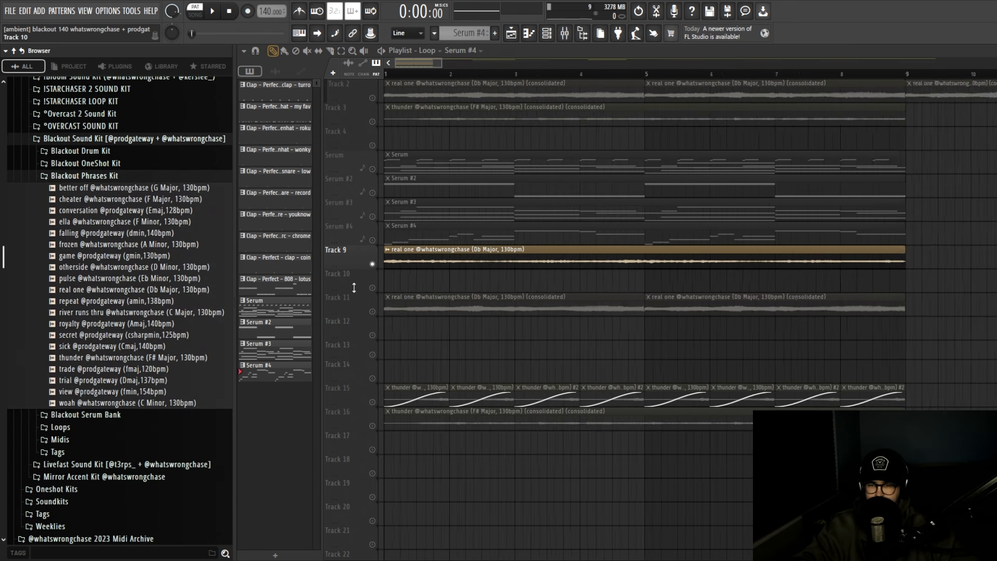
double_click(442, 266)
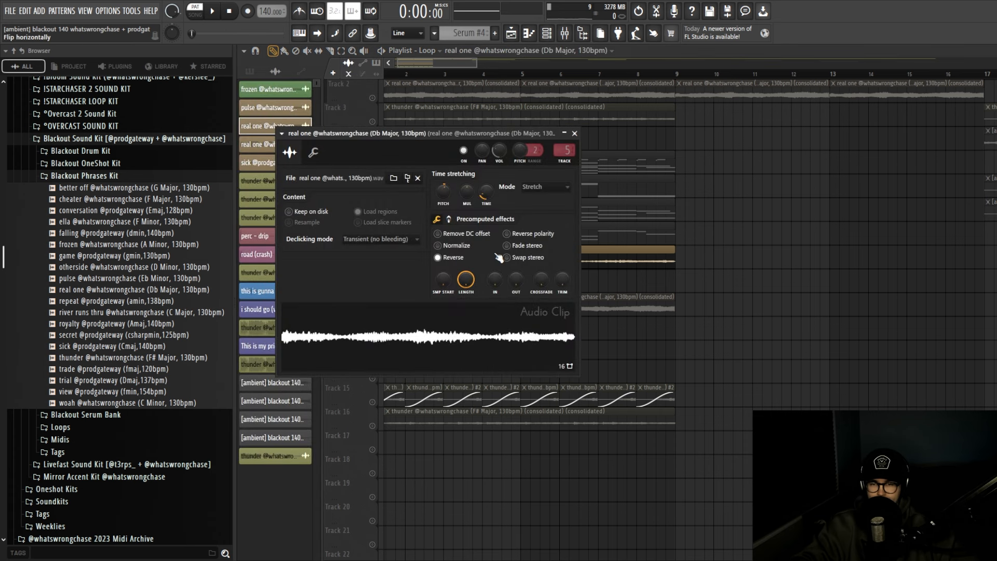
left_click_drag(452, 133, 528, 136)
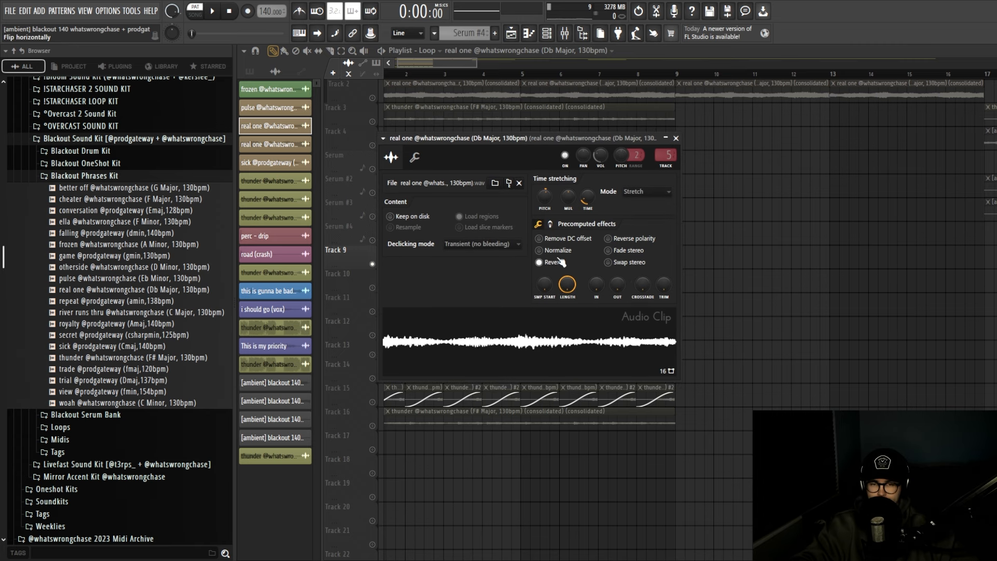
left_click(675, 138)
- Preview the "real one" phrase in the browser, then listen to its clip on Track 9 and stop playback
scroll(722, 209, "down", 1)
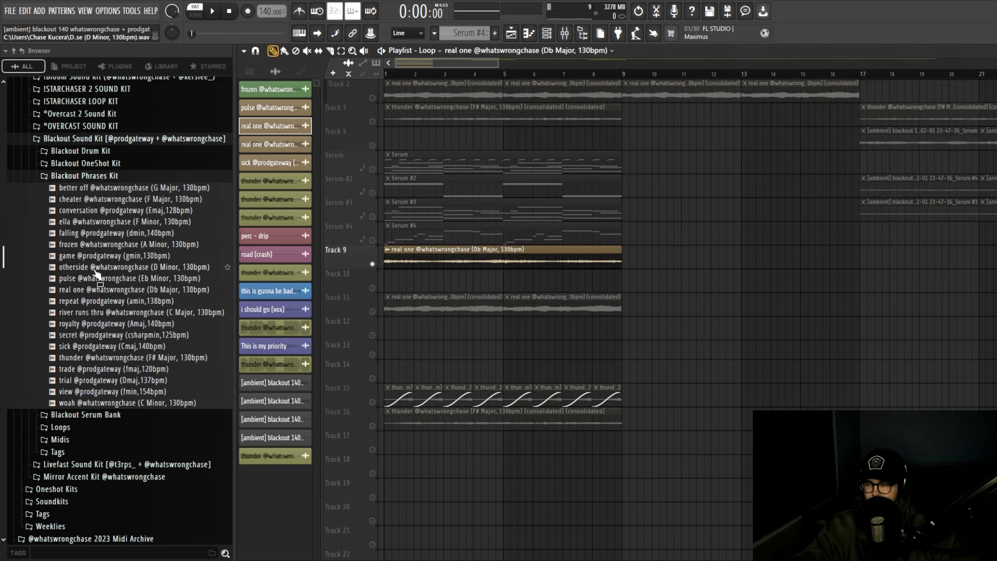
left_click(81, 292)
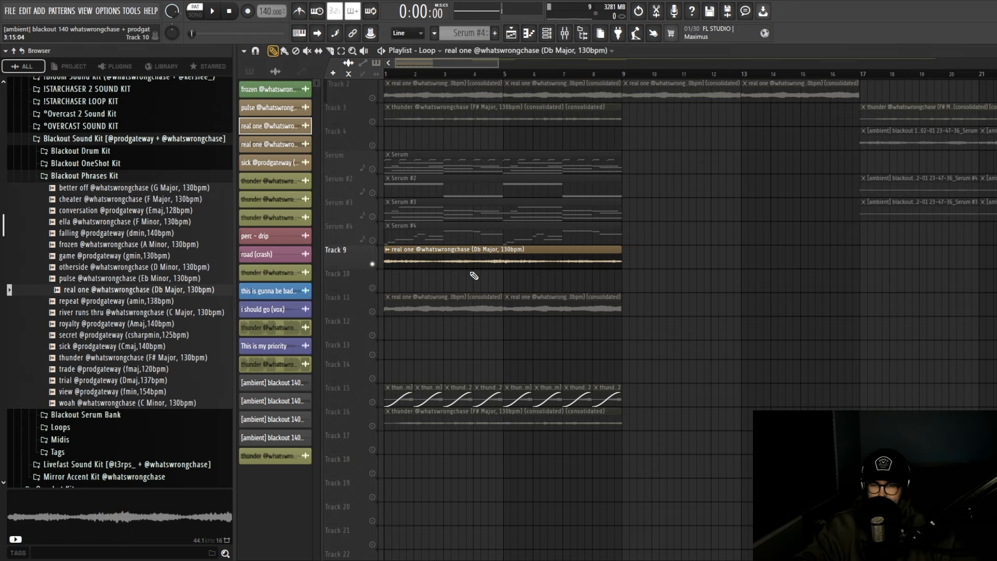
scroll(467, 281, "up", 3)
scroll(439, 277, "down", 3)
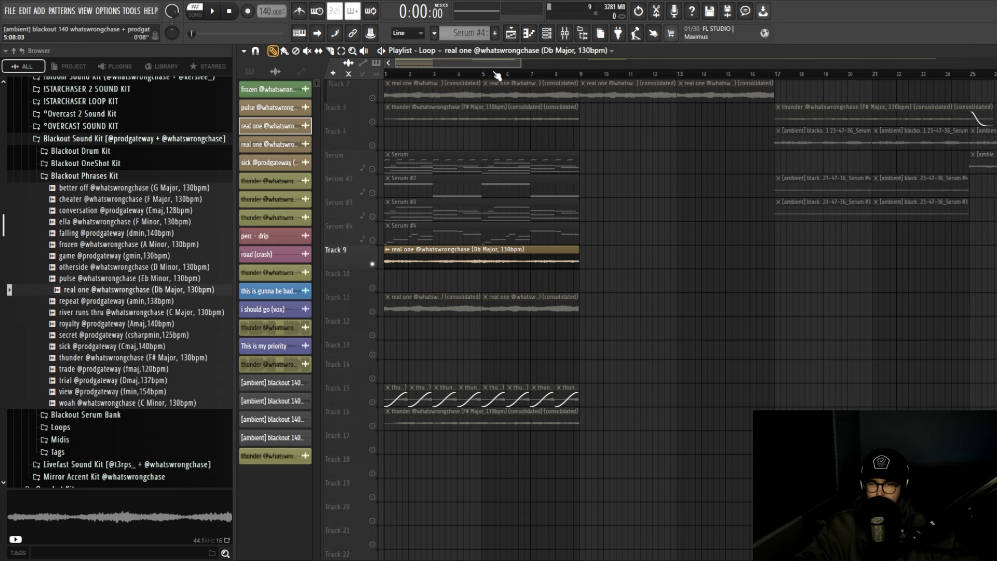
scroll(436, 282, "up", 3)
key("space")
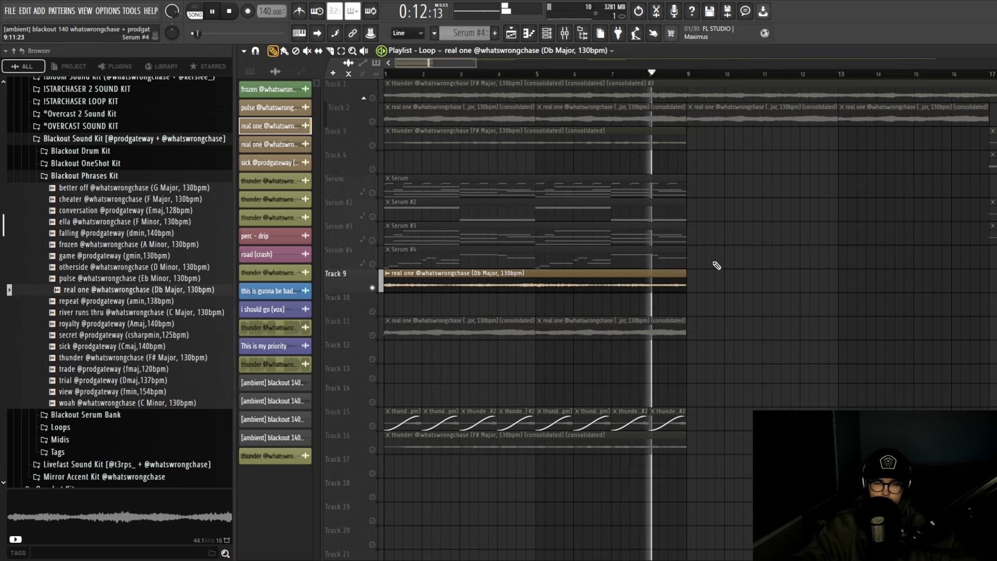
key("space")
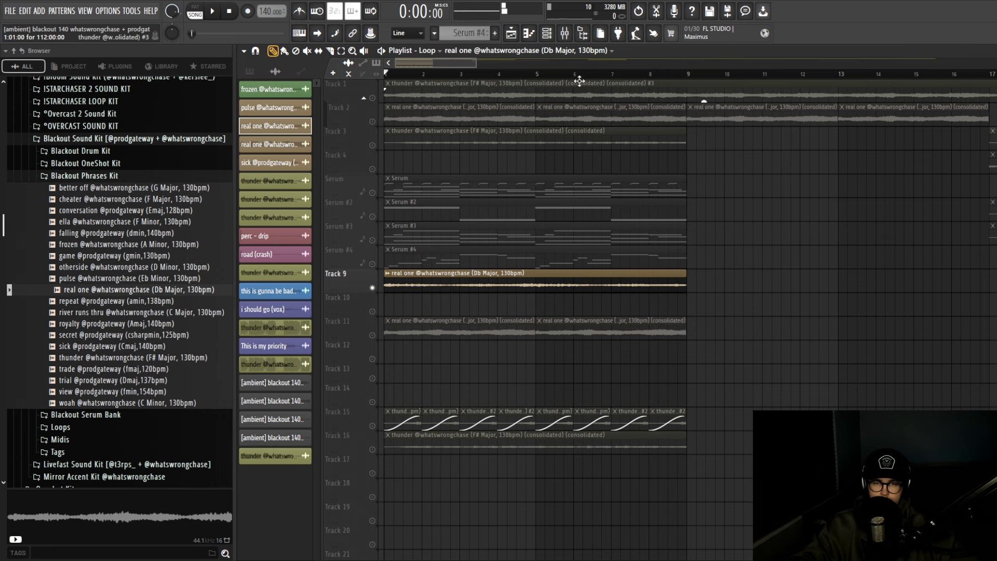
- Check the effect slots on the "real one" mixer track and return to the playlist
left_click(571, 34)
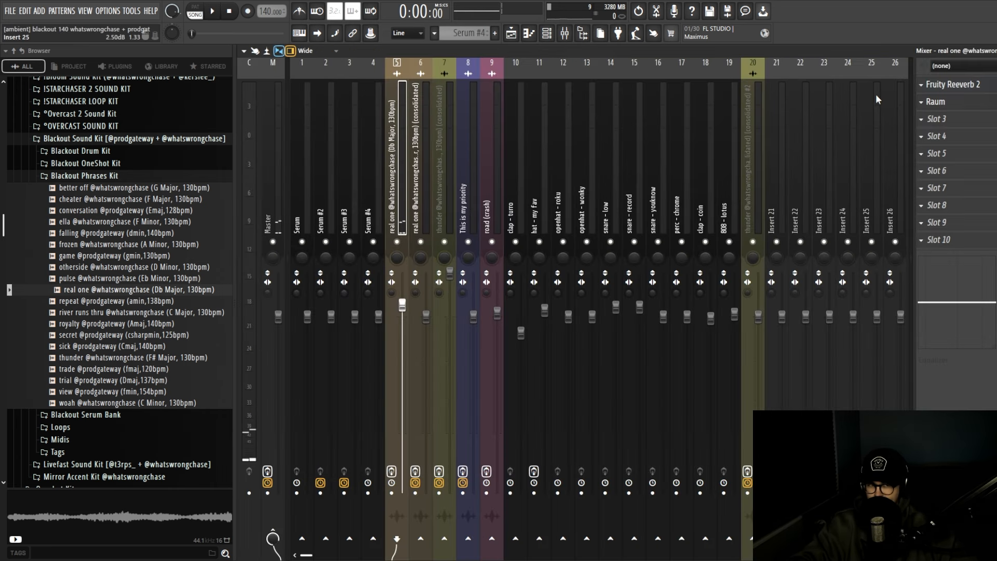
left_click(511, 34)
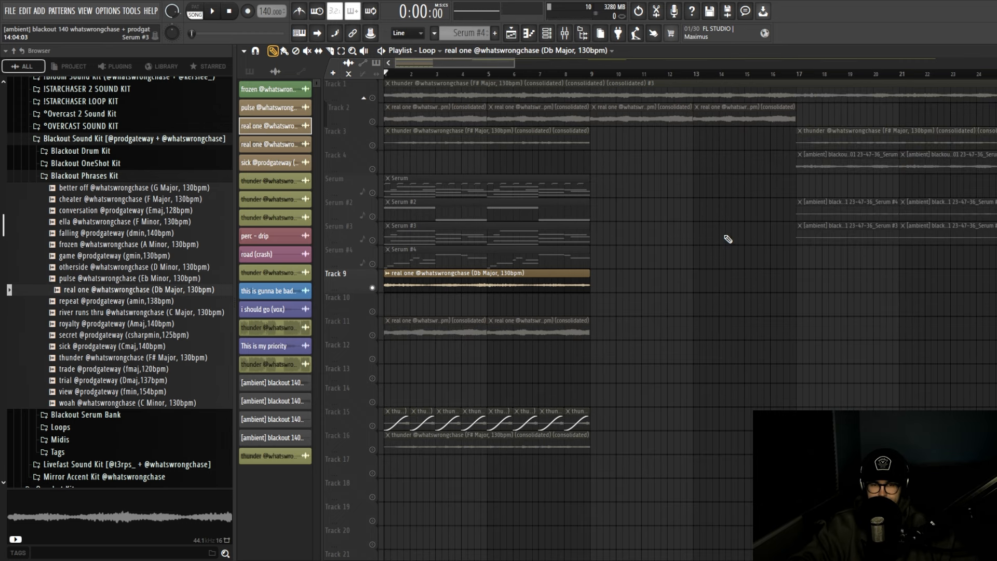
- Highlight the Serum pattern clips, then the same clips together with the Track 9 "real one" clip, and clear the selection
scroll(512, 317, "down", 3)
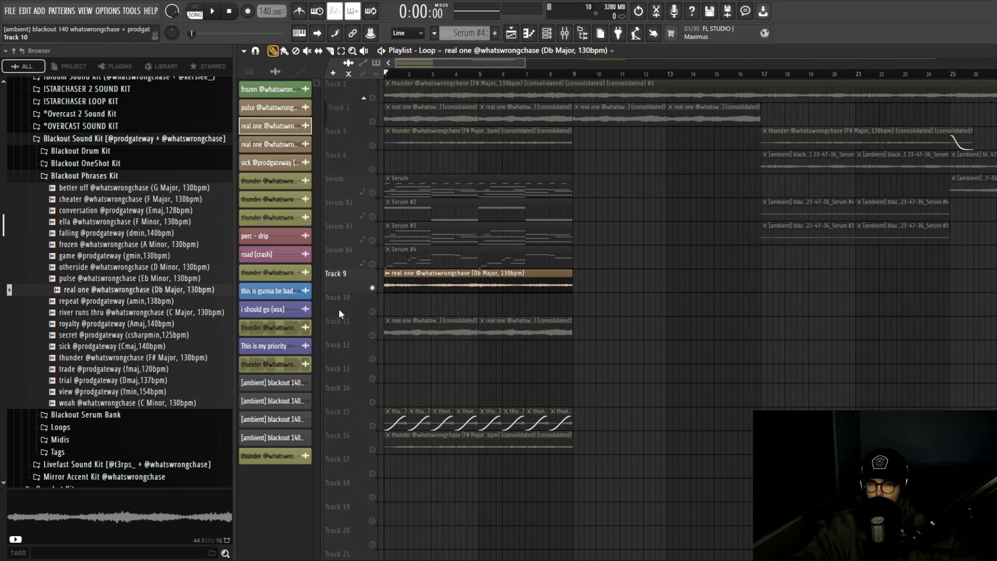
scroll(426, 304, "up", 1)
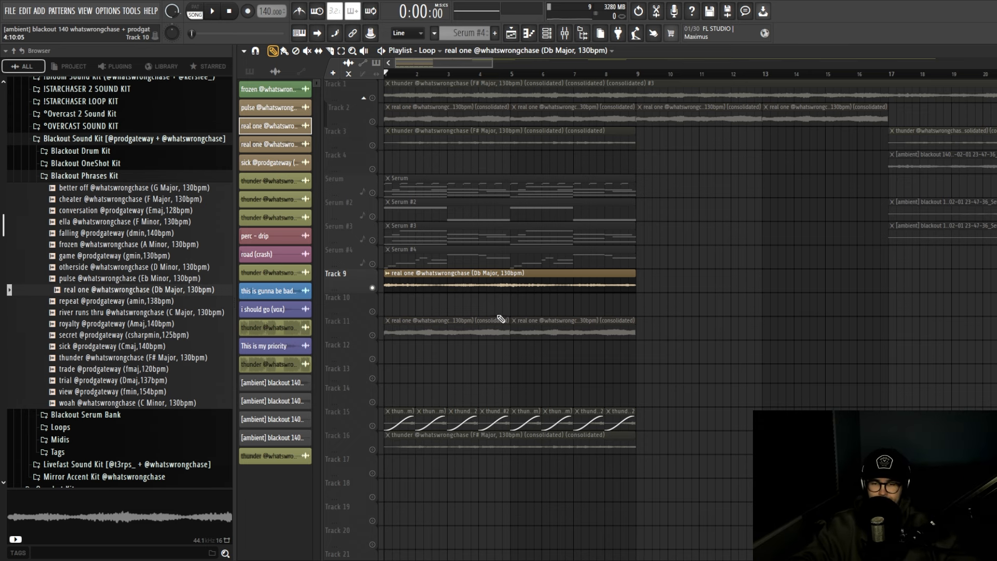
scroll(501, 319, "down", 2)
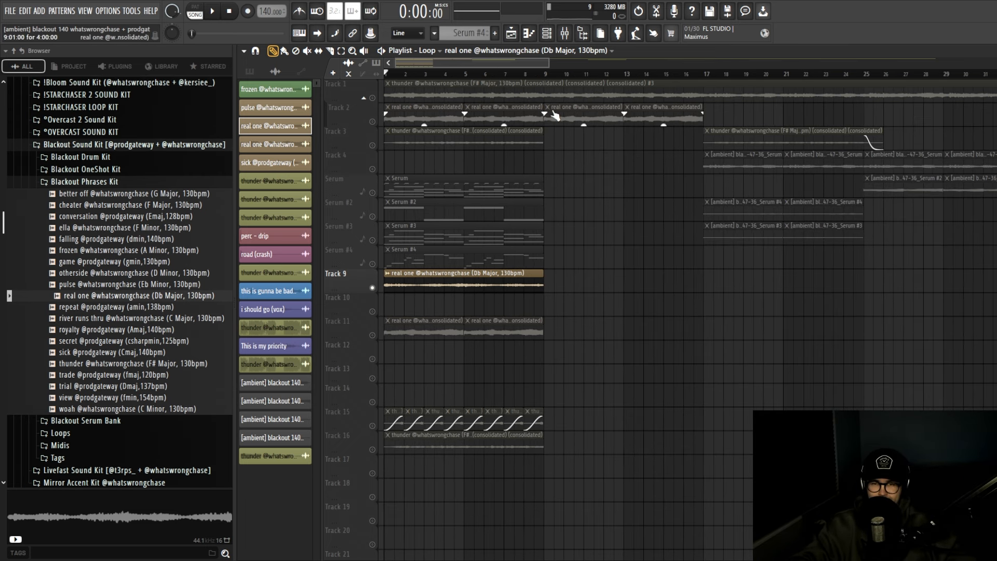
scroll(590, 172, "up", 1)
left_click_drag(583, 151, 485, 253)
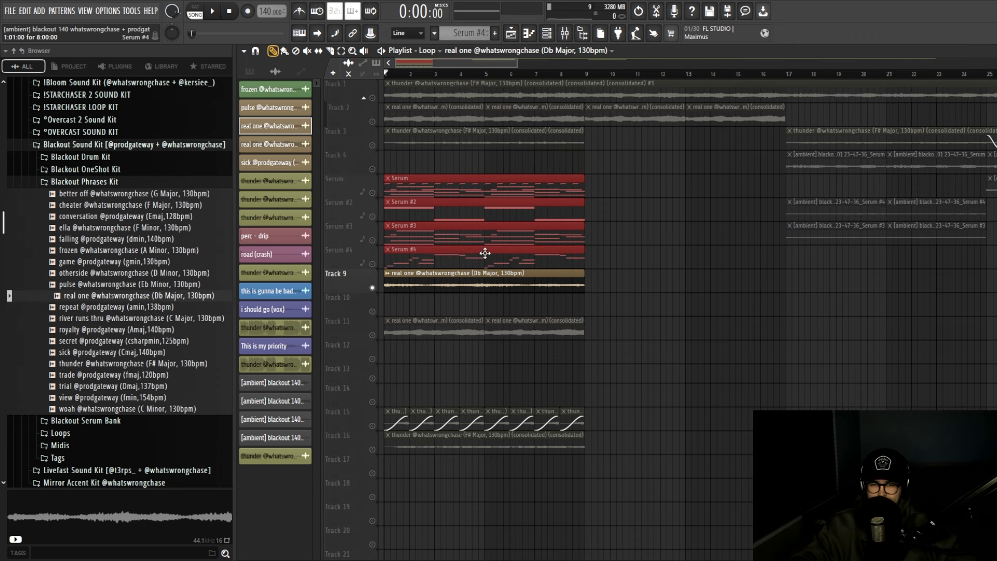
scroll(381, 239, "up", 2)
left_click(518, 172)
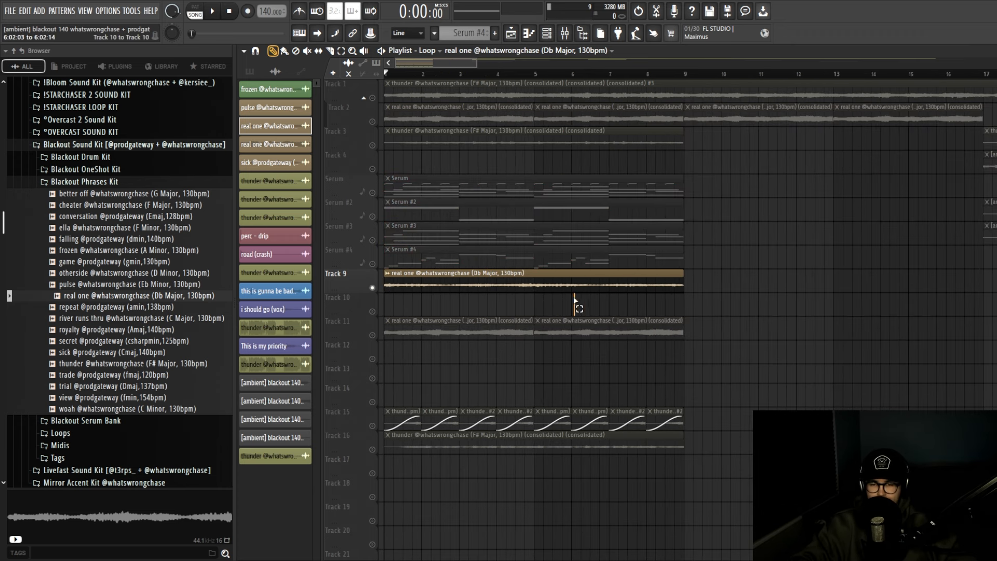
left_click_drag(574, 300, 461, 167)
left_click(457, 300)
- Solo Track 11, which holds the consolidated "real one" clips, listen to it, and stop playback
scroll(436, 290, "down", 2)
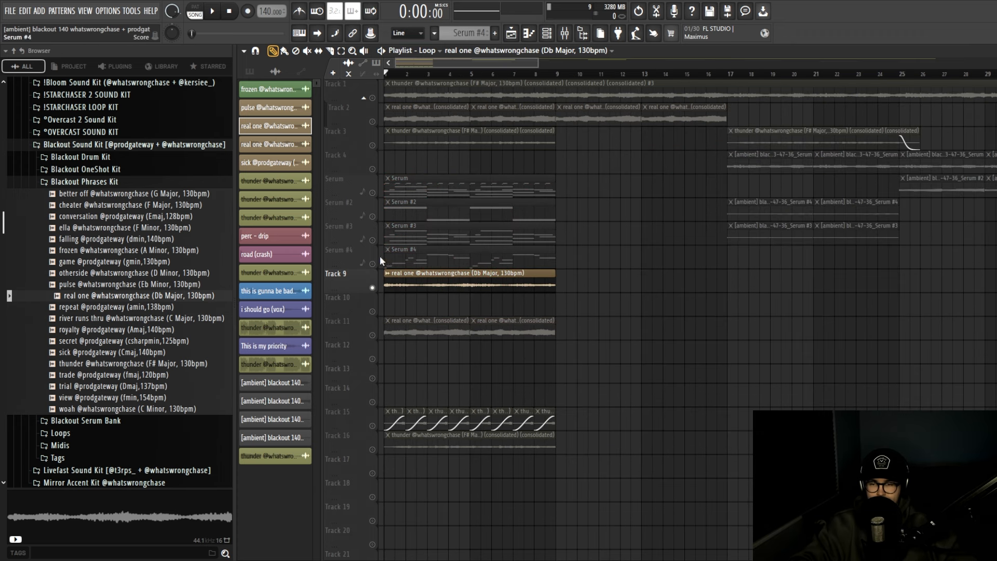
scroll(481, 308, "down", 1)
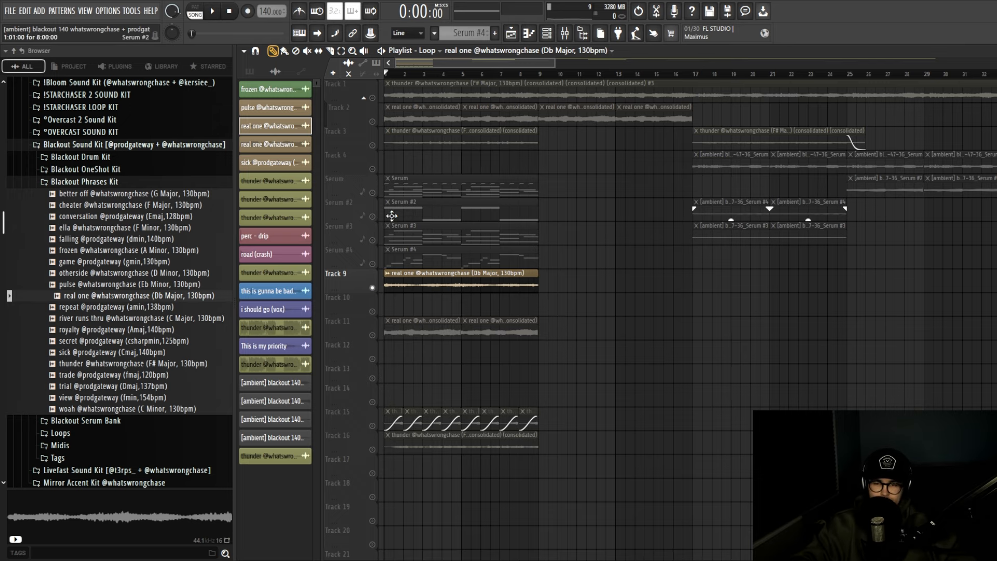
scroll(431, 296, "down", 2)
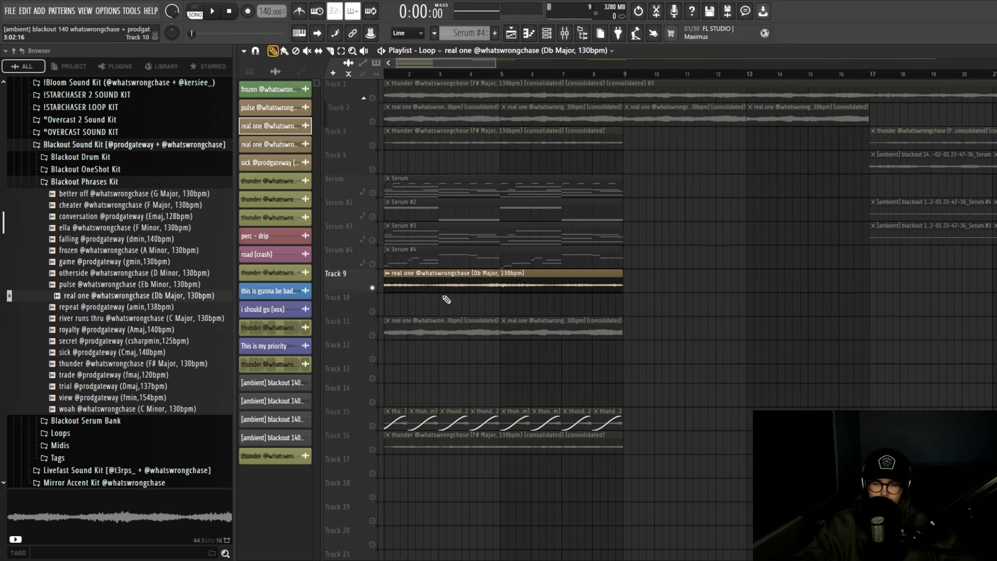
right_click(372, 335)
scroll(351, 308, "up", 5)
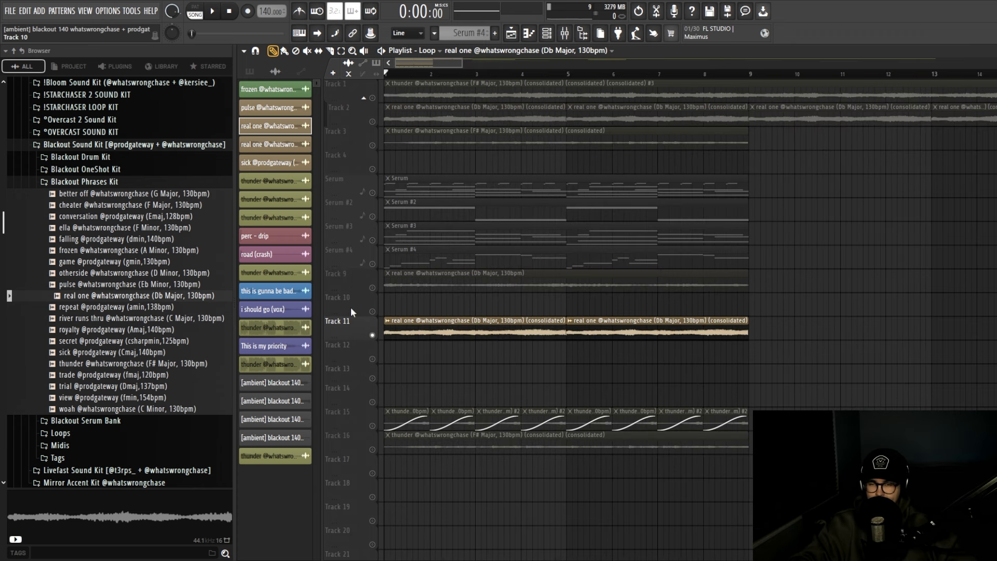
scroll(435, 317, "down", 4)
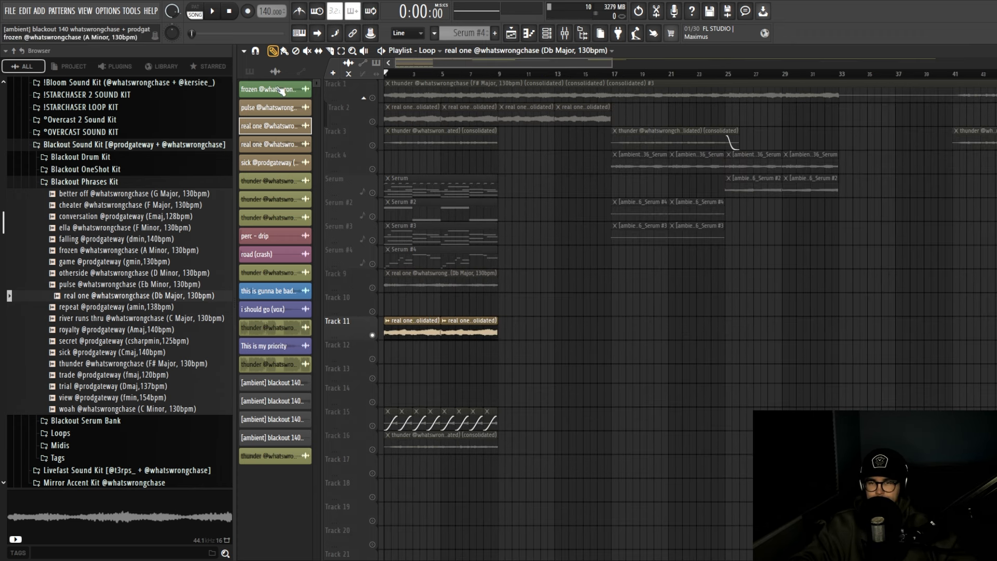
key("space")
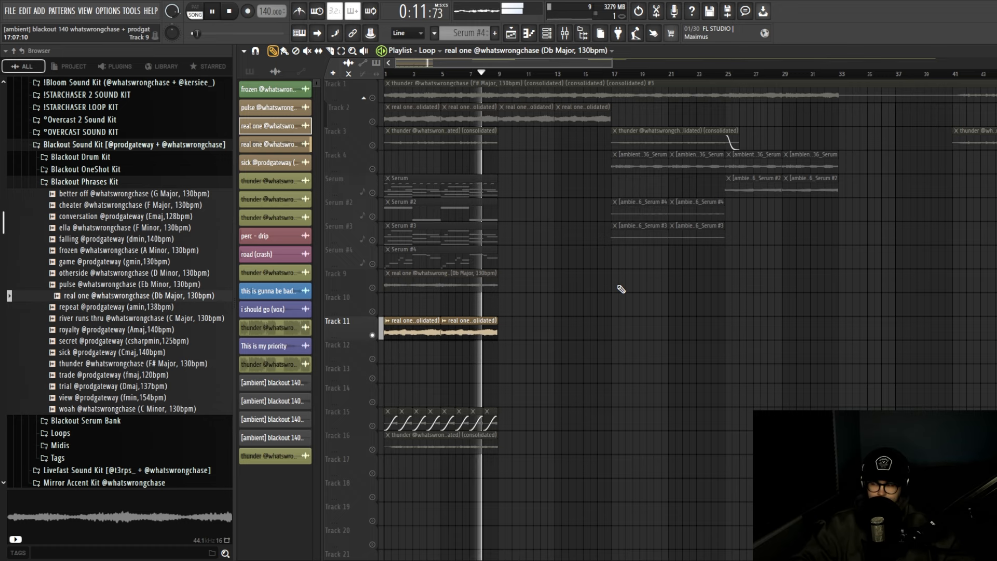
key("space")
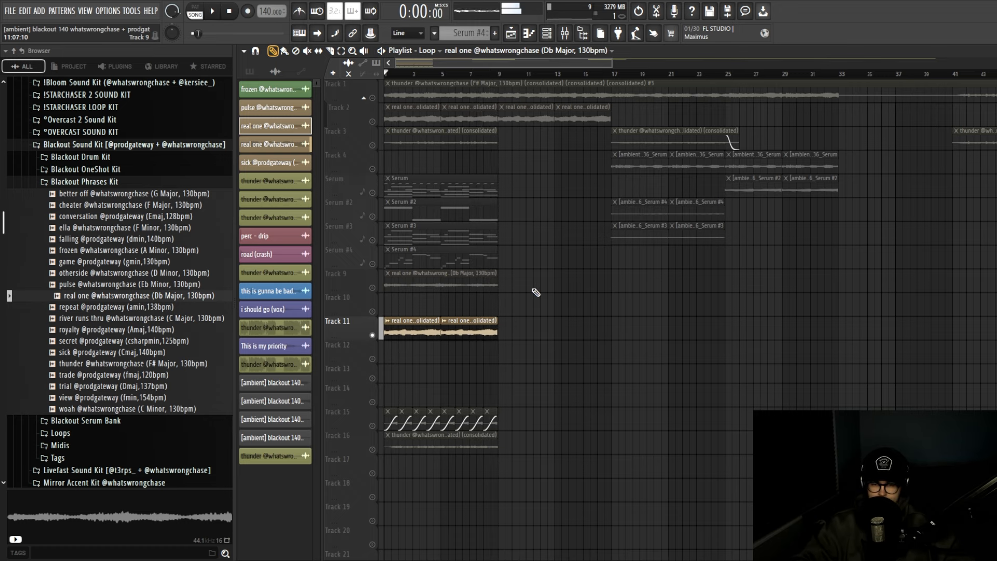
scroll(367, 296, "up", 3)
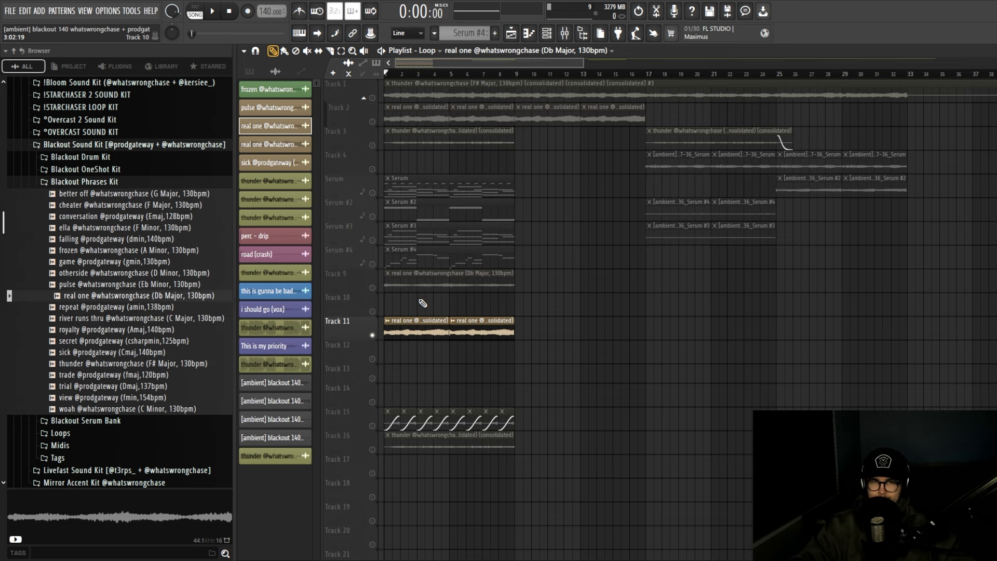
scroll(378, 295, "up", 1)
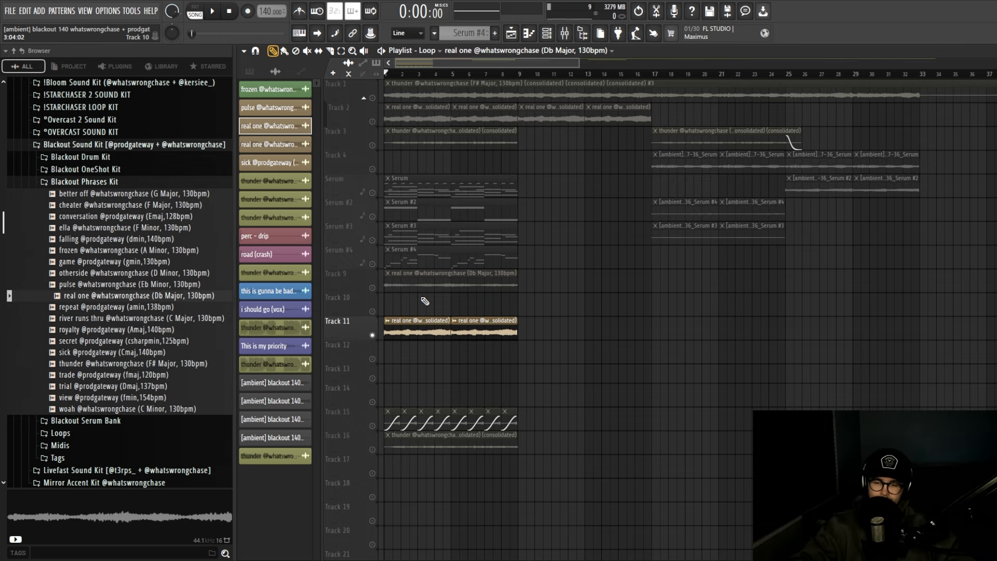
scroll(423, 298, "down", 3)
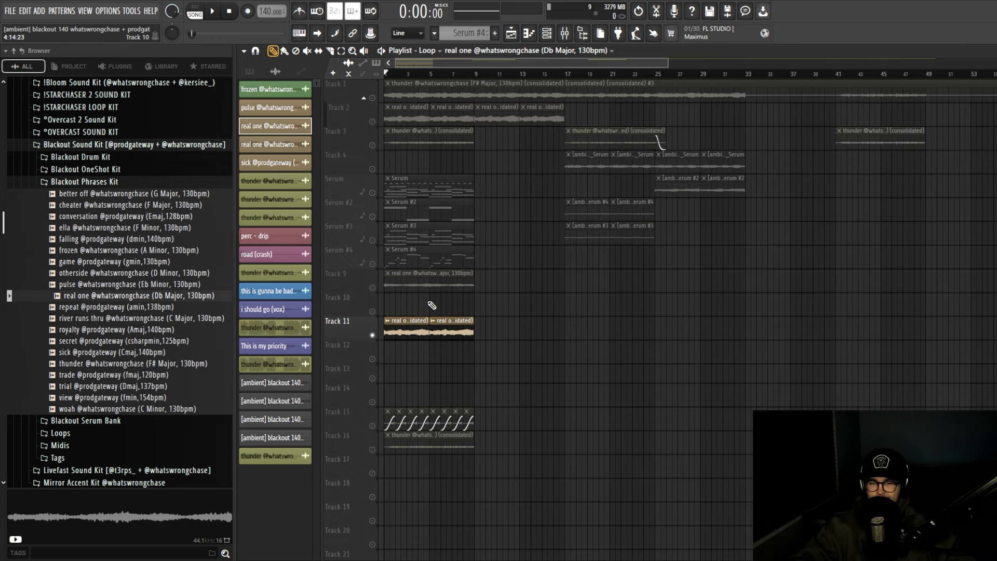
scroll(471, 305, "up", 3)
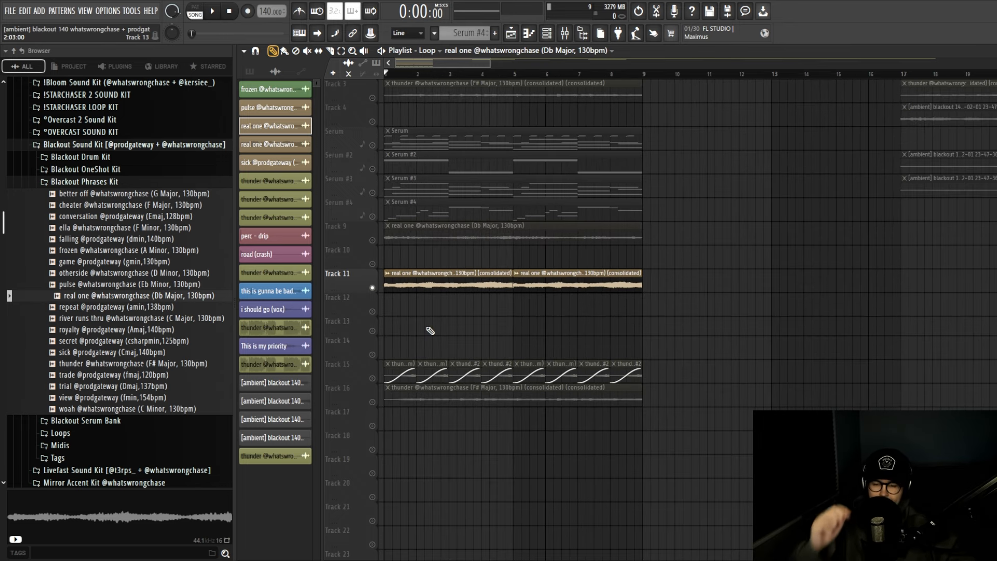
scroll(464, 331, "down", 2)
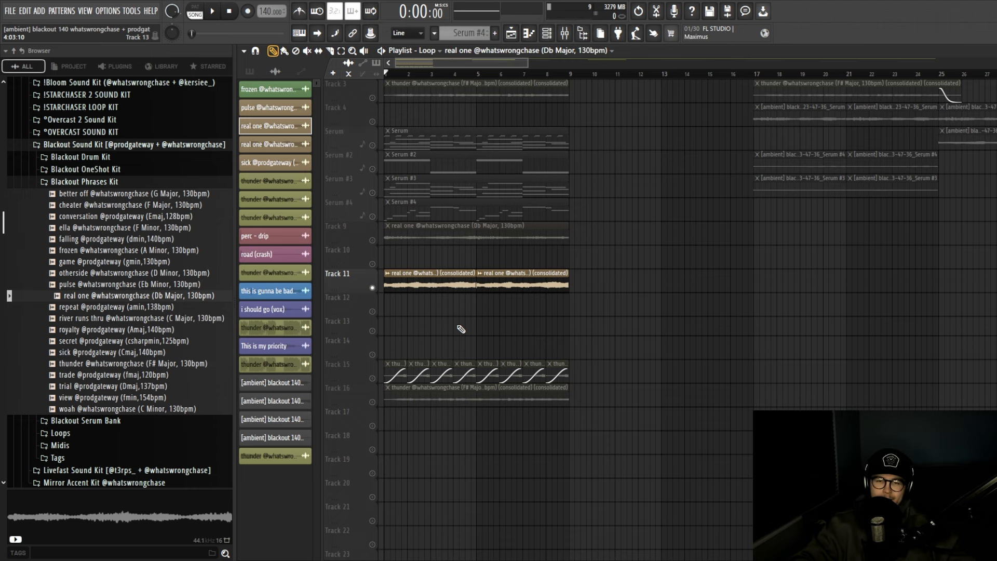
scroll(459, 301, "up", 2)
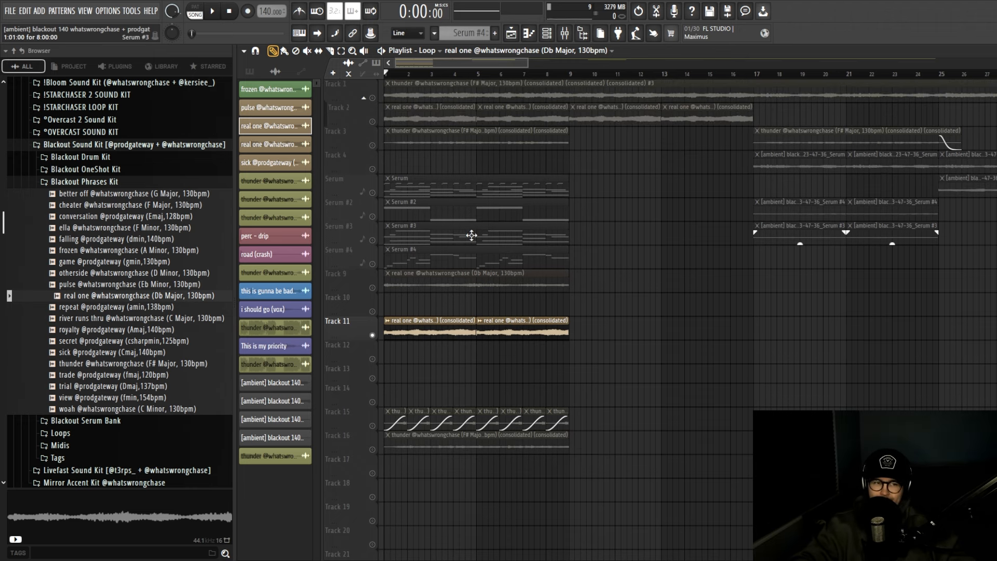
scroll(457, 236, "down", 2)
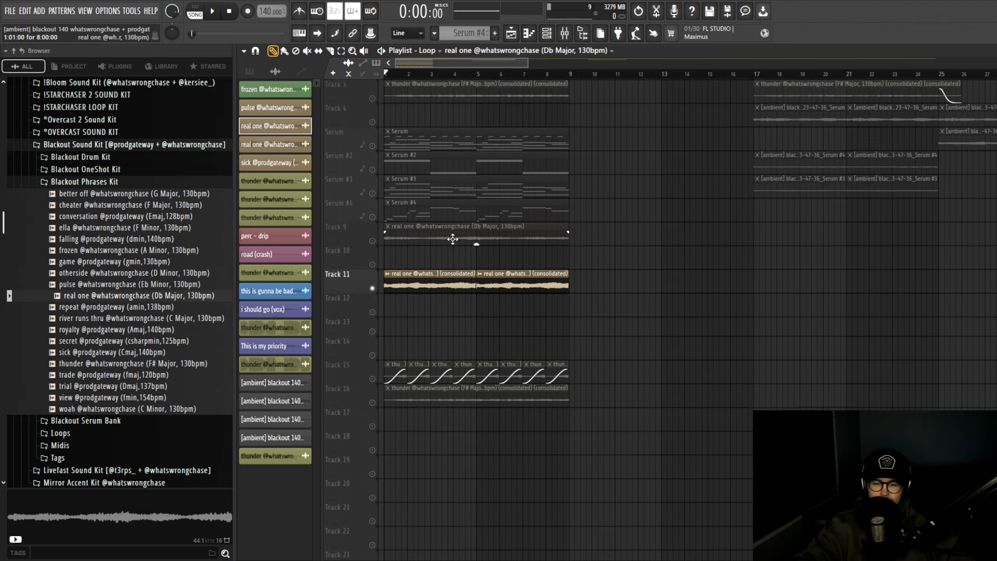
scroll(438, 324, "up", 1)
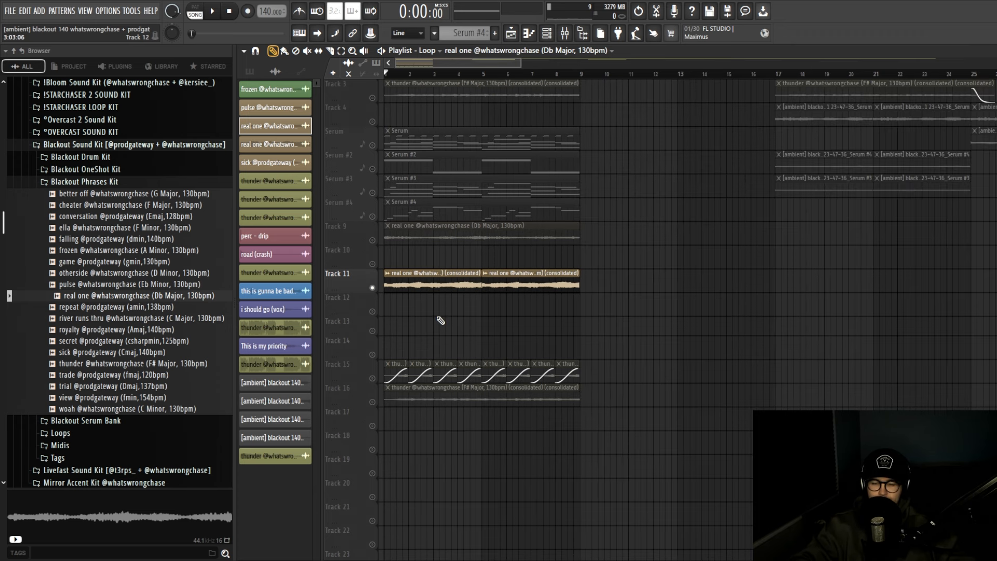
- Preview the "thunder" phrase from the Blackout Phrases Kit and solo Track 15 in the playlist
scroll(447, 322, "up", 3)
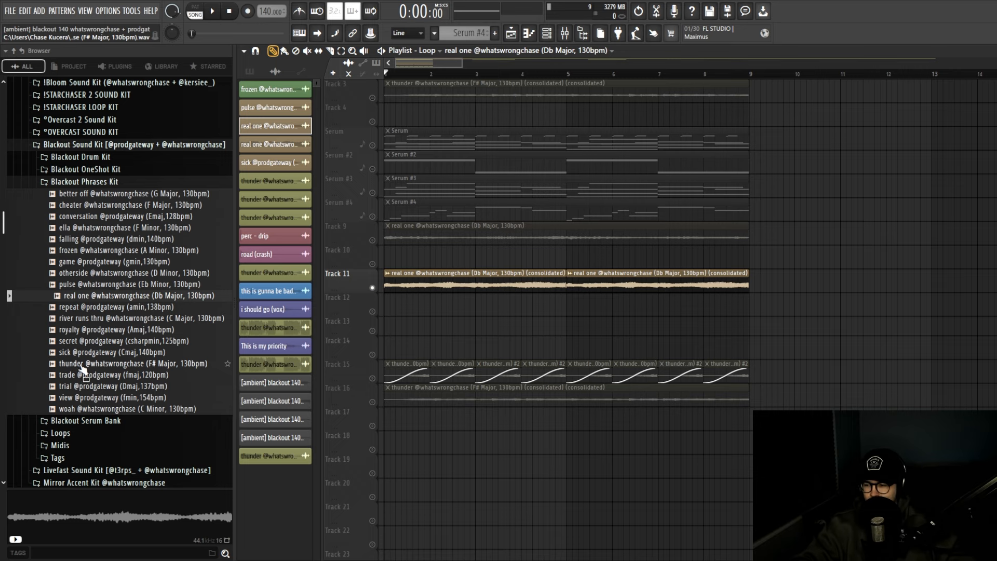
left_click(107, 366)
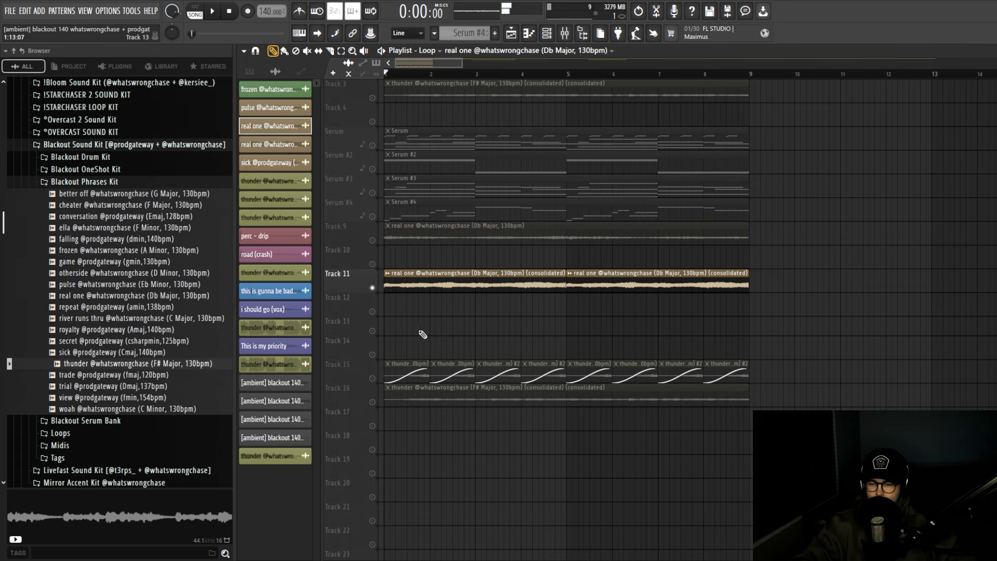
scroll(418, 333, "down", 2, "ctrl")
scroll(419, 334, "down", 1)
scroll(448, 312, "down", 3, "ctrl")
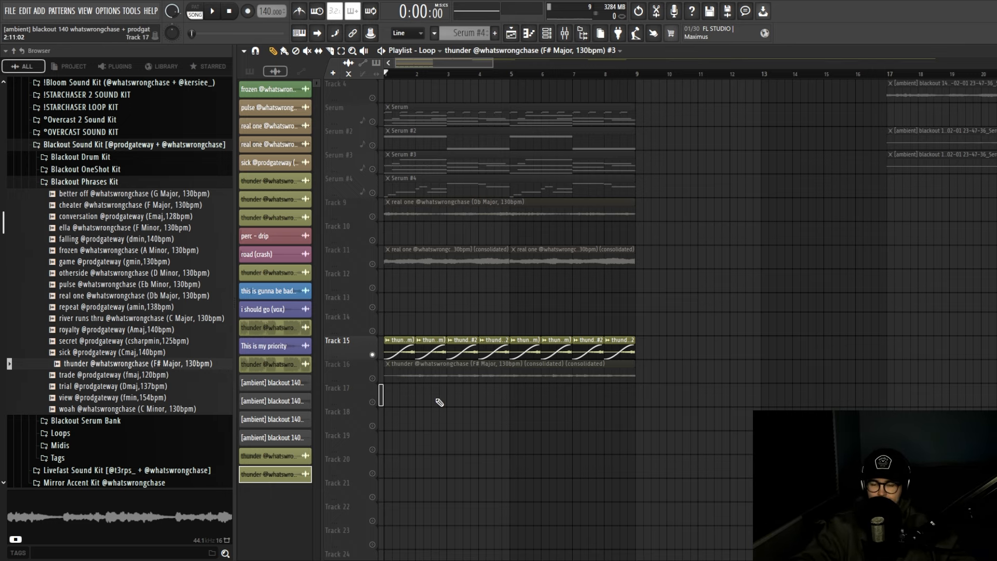
- Select the row of "thunder" clips on Track 15 and start playback
scroll(403, 354, "up", 4, "ctrl")
scroll(402, 345, "down", 3, "ctrl")
left_click_drag(402, 313, 698, 357, "ctrl")
scroll(387, 331, "up", 2, "ctrl")
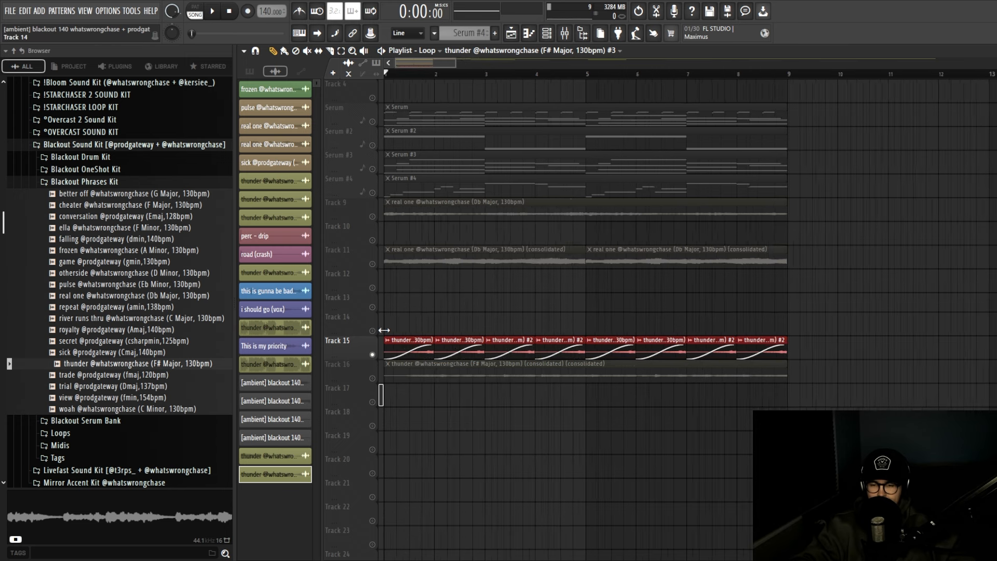
scroll(384, 330, "down", 2, "ctrl")
key("space")
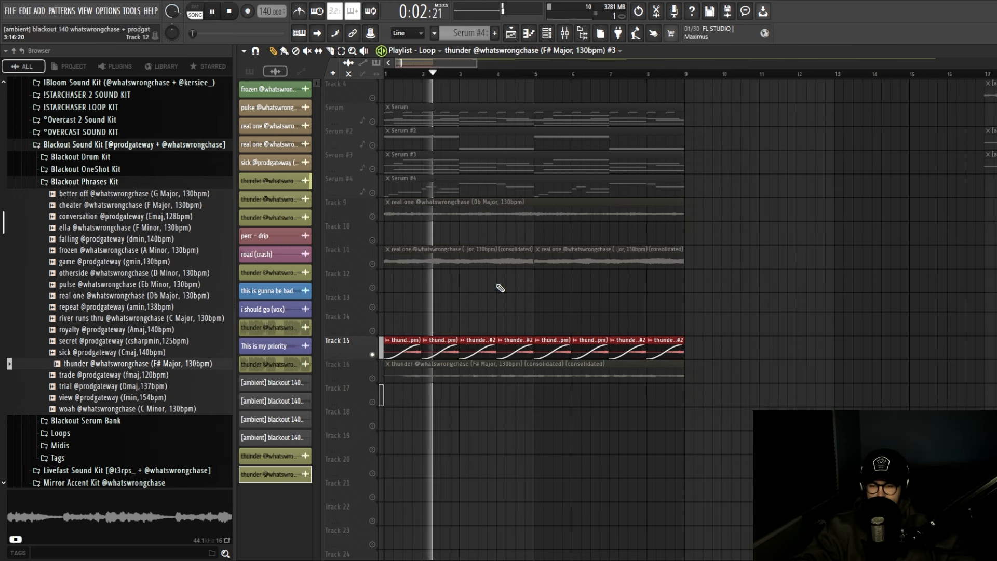
- Stop playback, highlight the third, fourth and last two "thunder" clips on Track 15, and clear the selection
key("space")
scroll(502, 281, "up", 1, "ctrl")
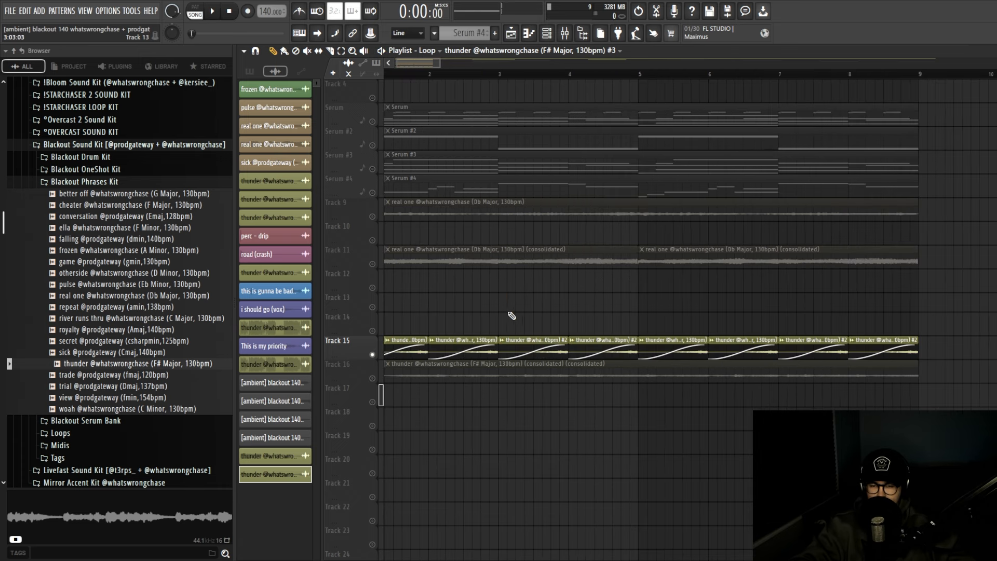
left_click_drag(476, 314, 527, 345)
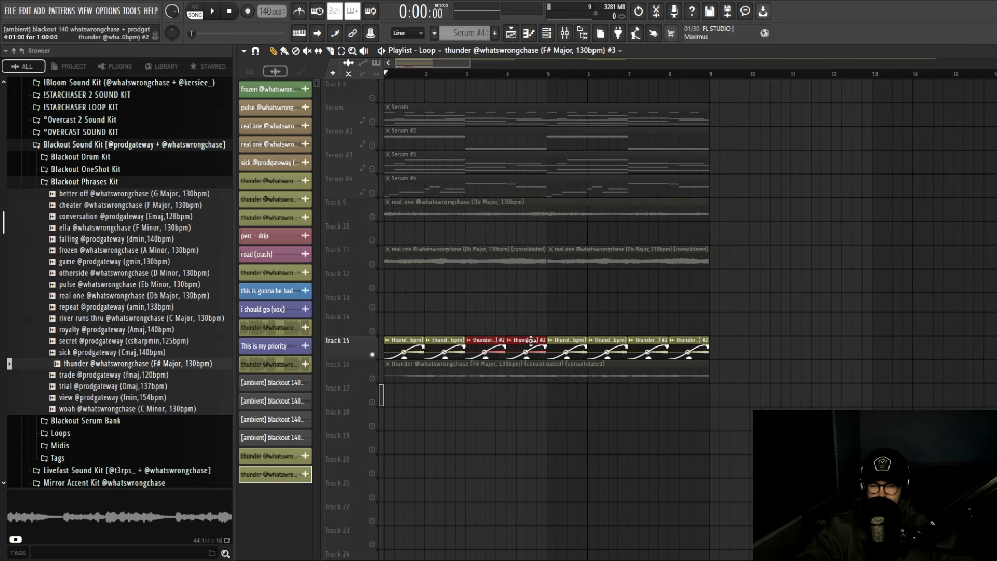
left_click_drag(649, 332, 715, 359)
scroll(521, 328, "up", 1, "ctrl")
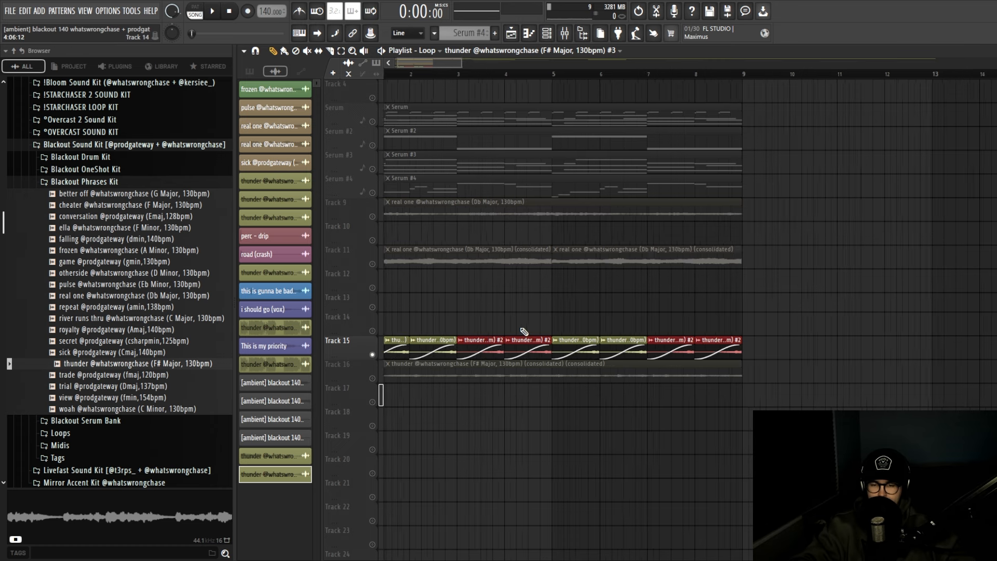
left_click(521, 328, "ctrl")
scroll(520, 329, "down", 6, "ctrl")
scroll(508, 321, "up", 3, "ctrl")
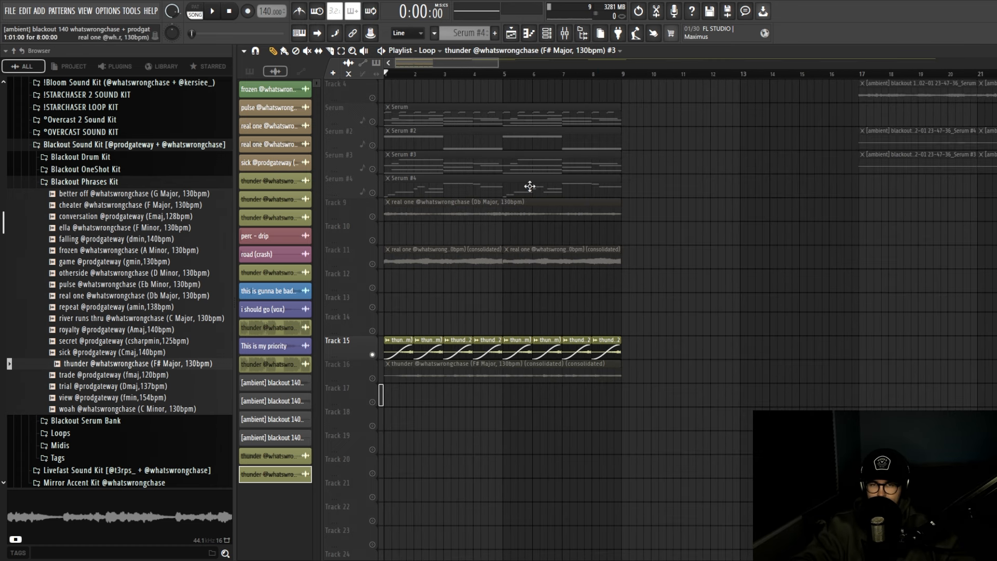
- Inspect the Portal effect with its CURRENTS preset on the consolidated "thunder" mixer channel, and return to the playlist
left_click(570, 35)
left_click(435, 169)
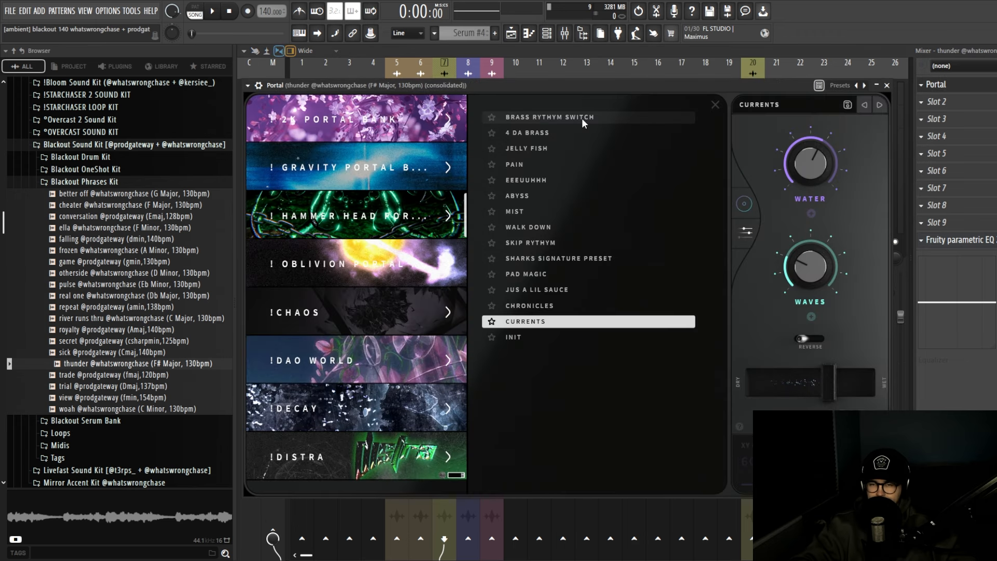
left_click_drag(557, 83, 585, 87)
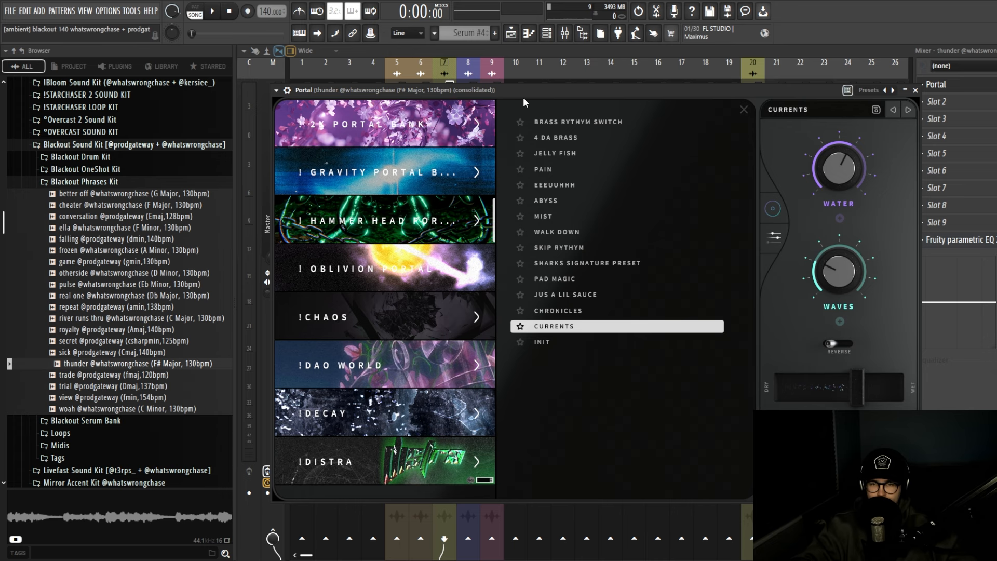
left_click_drag(515, 93, 508, 96)
left_click(516, 37)
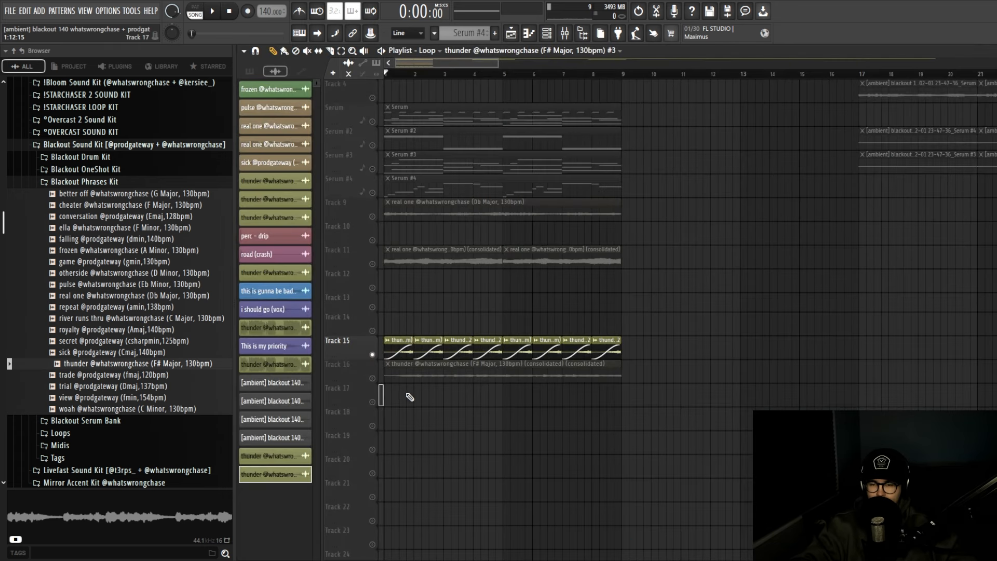
- Mute Track 15 and unmute Track 16 with the consolidated "thunder" clip, listen to it, and stop playback
scroll(381, 394, "up", 1)
left_click(372, 378)
left_click(372, 354)
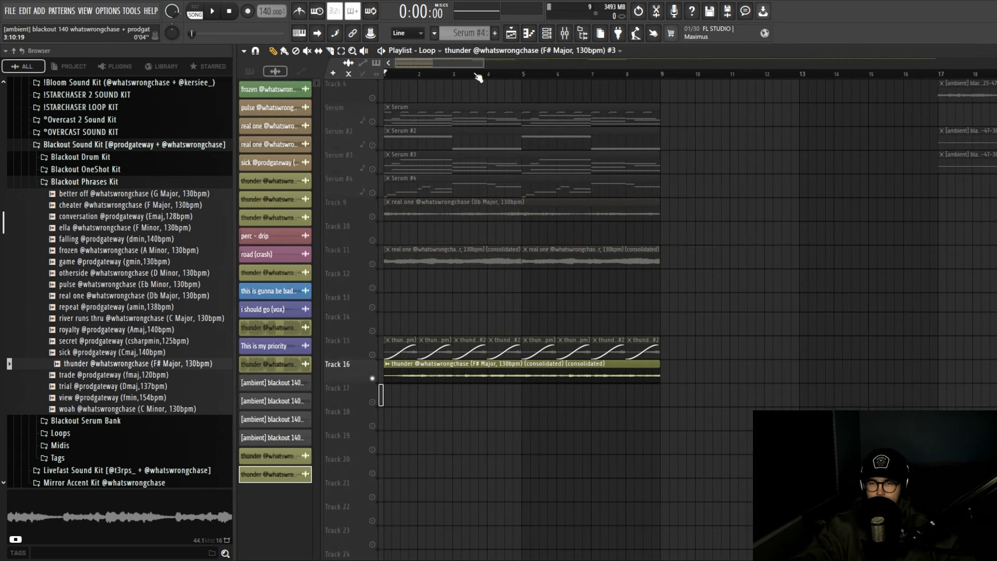
key("space")
scroll(543, 289, "down", 1)
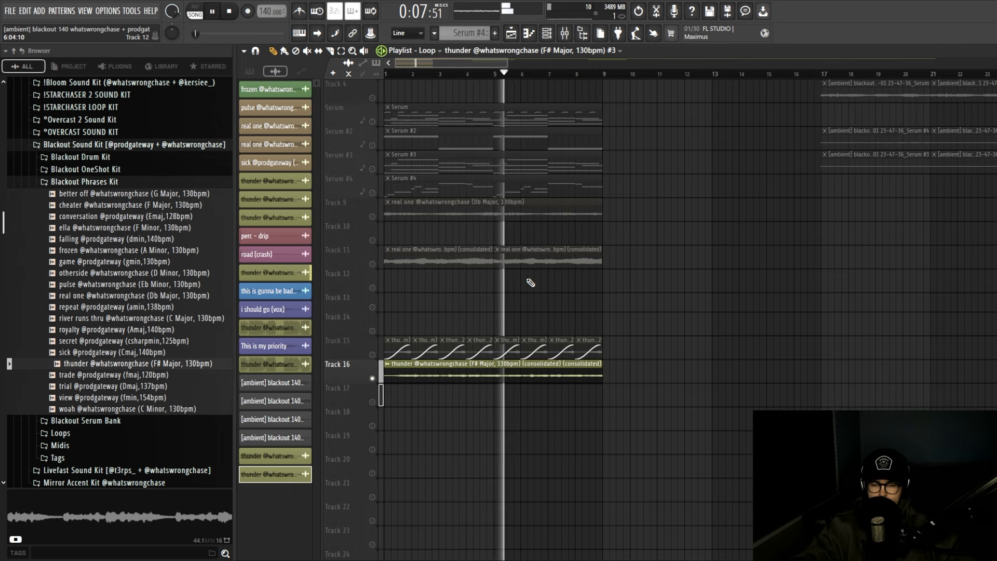
scroll(536, 280, "down", 1)
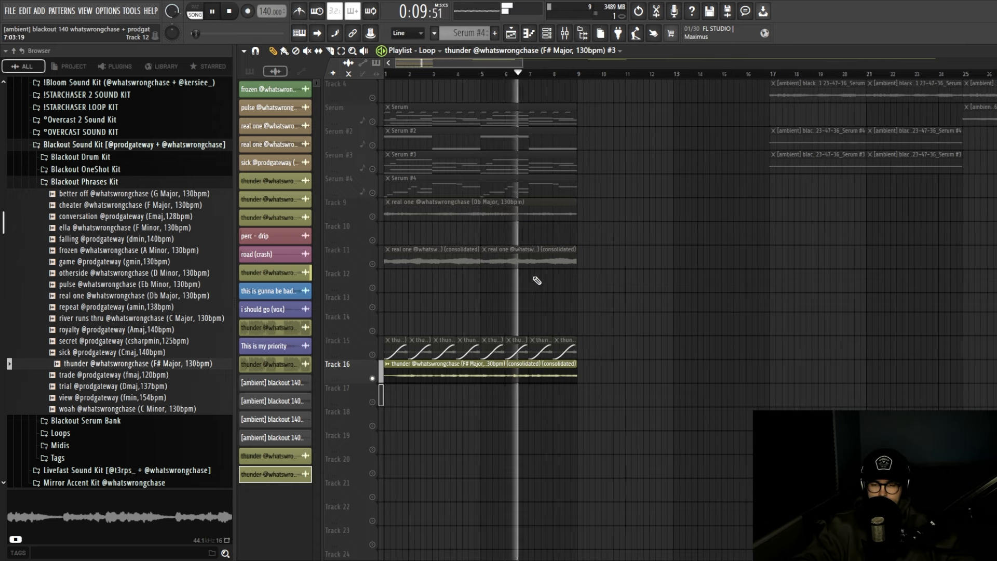
scroll(537, 280, "up", 2)
scroll(514, 290, "down", 1)
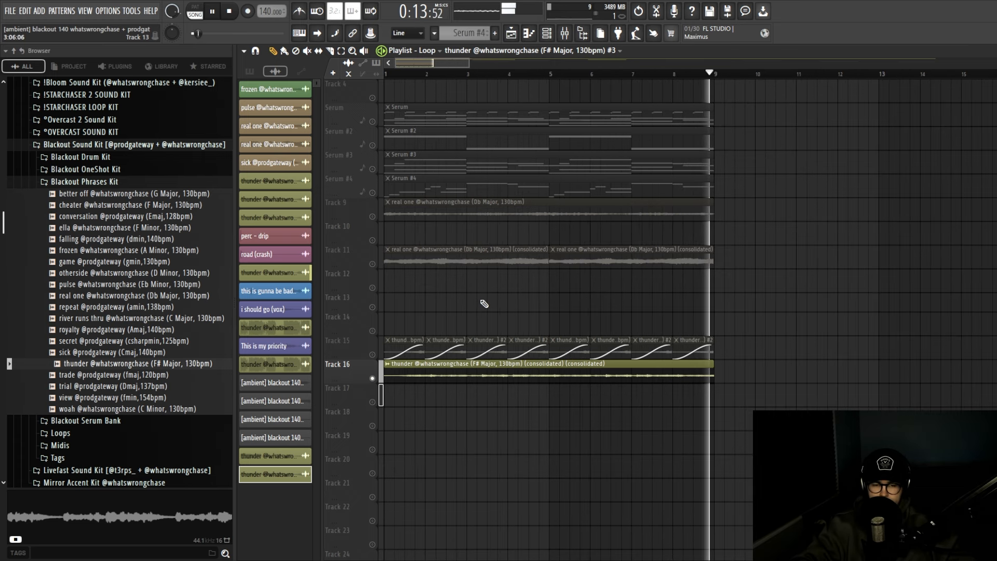
key("space")
- Solo Track 1, which holds the long consolidated "thunder" clip, listen to it, and stop playback
scroll(574, 316, "down", 1)
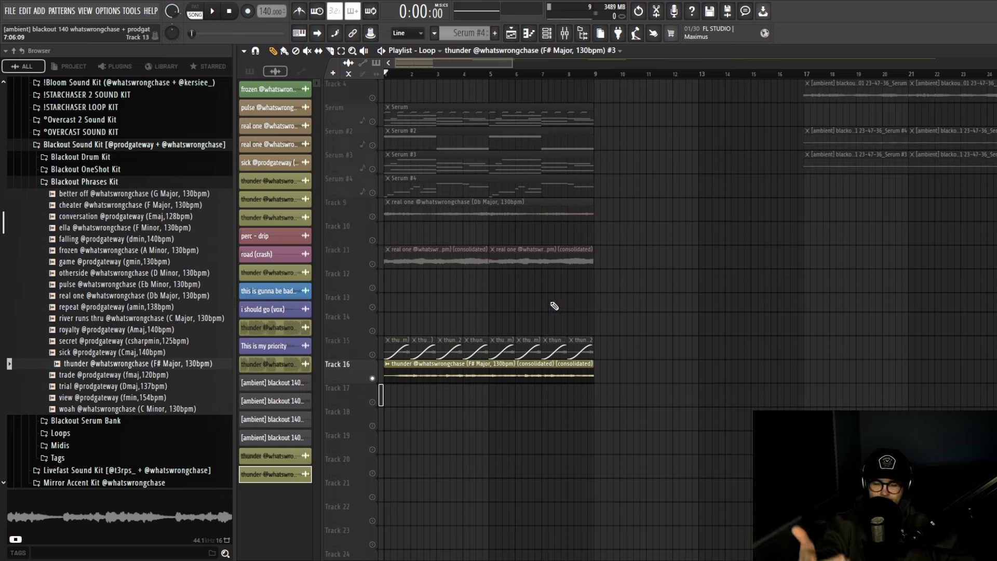
scroll(381, 294, "down", 5)
scroll(410, 331, "up", 3)
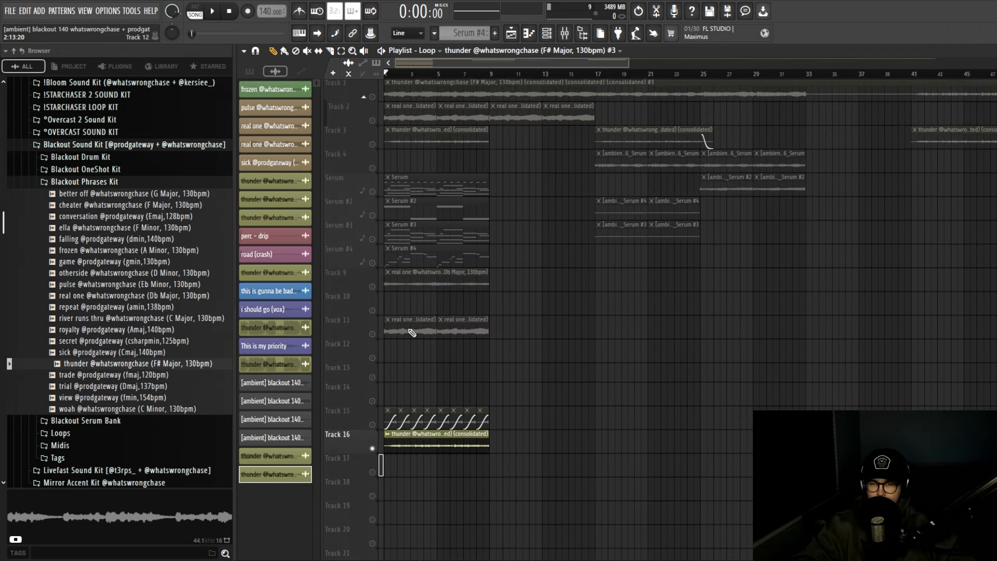
scroll(519, 275, "down", 3)
right_click(373, 99)
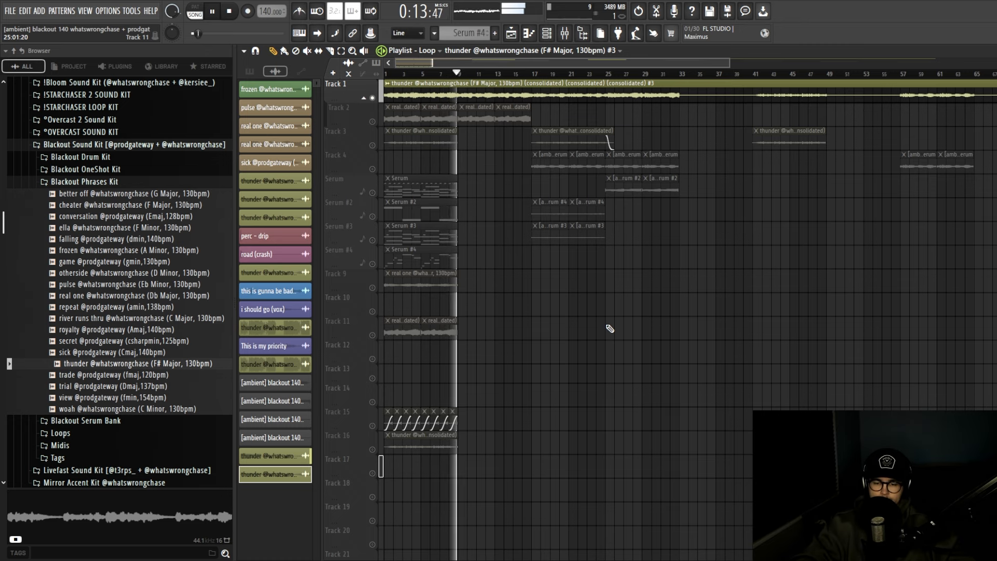
scroll(460, 163, "down", 2)
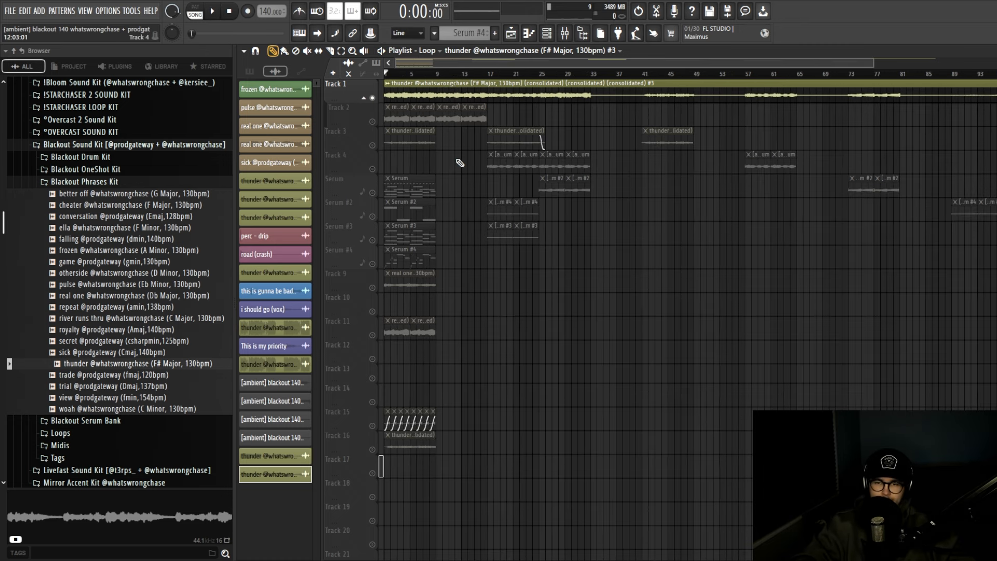
scroll(397, 163, "up", 1)
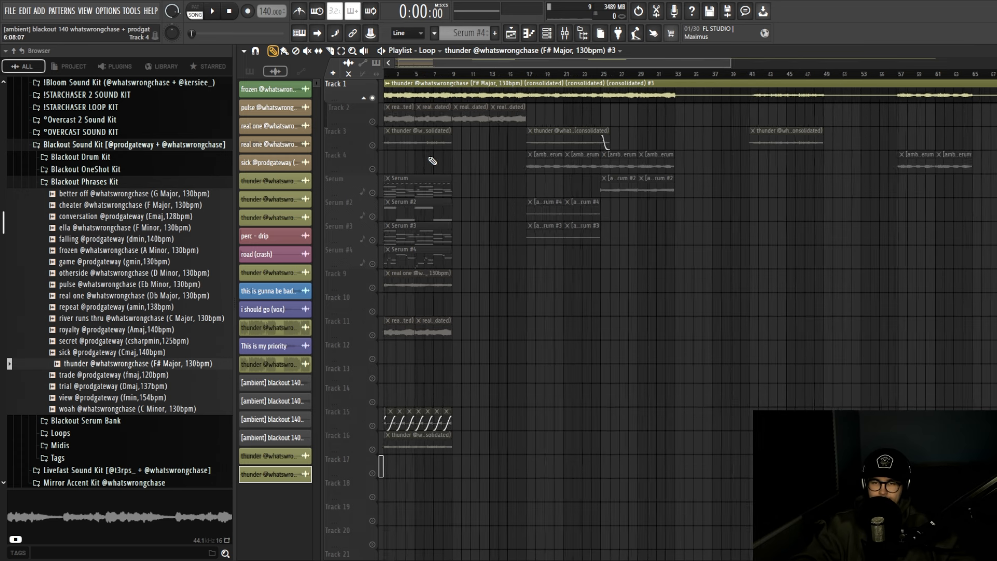
- Examine the layout of the full arrangement and the separate drum pattern clips starting at bar 113
scroll(438, 159, "down", 1)
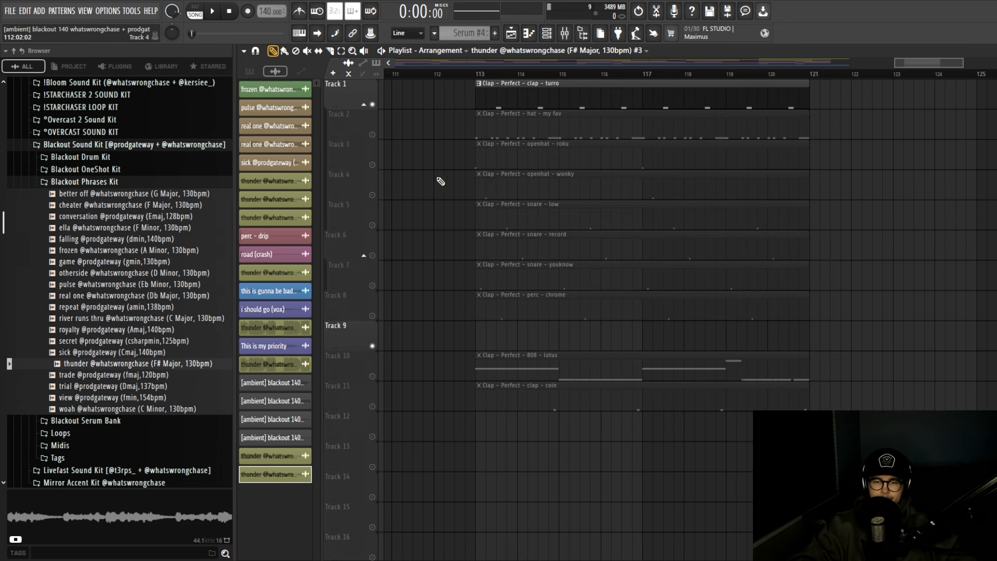
scroll(913, 195, "down", 3)
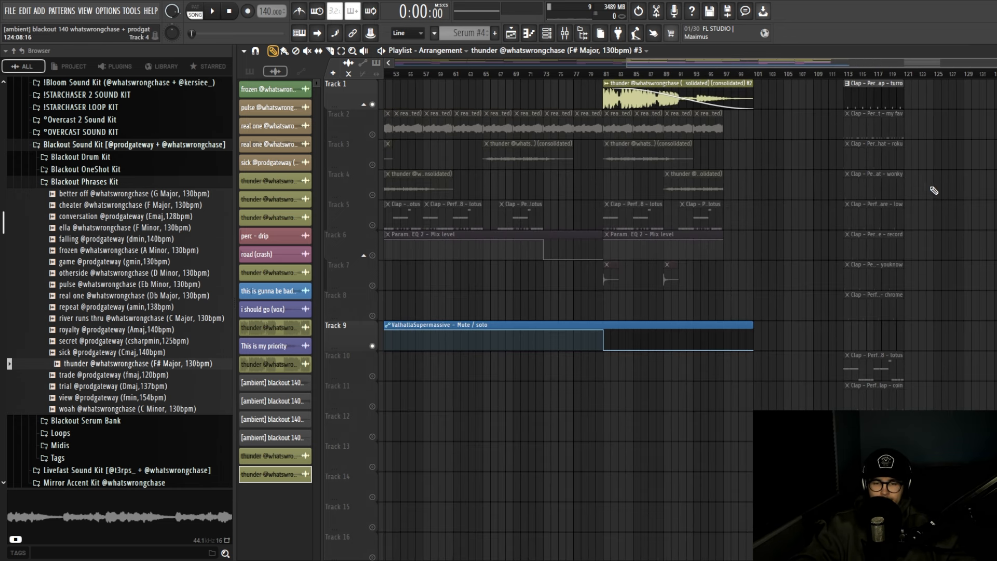
scroll(530, 308, "down", 2)
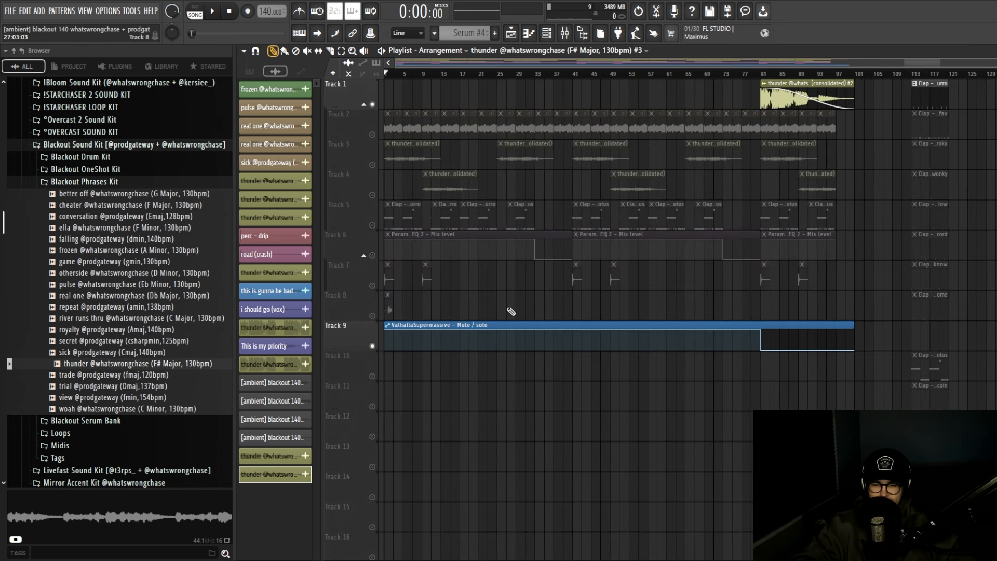
left_click_drag(512, 305, 447, 367)
left_click(497, 312, "ctrl")
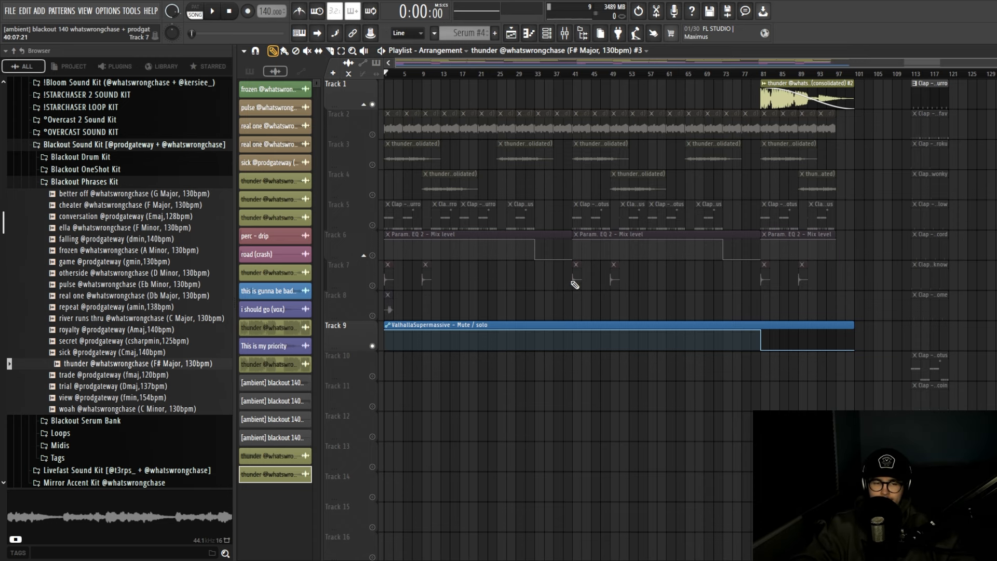
scroll(930, 213, "up", 3)
scroll(949, 211, "right", 3)
scroll(949, 212, "up", 2)
scroll(716, 215, "down", 1)
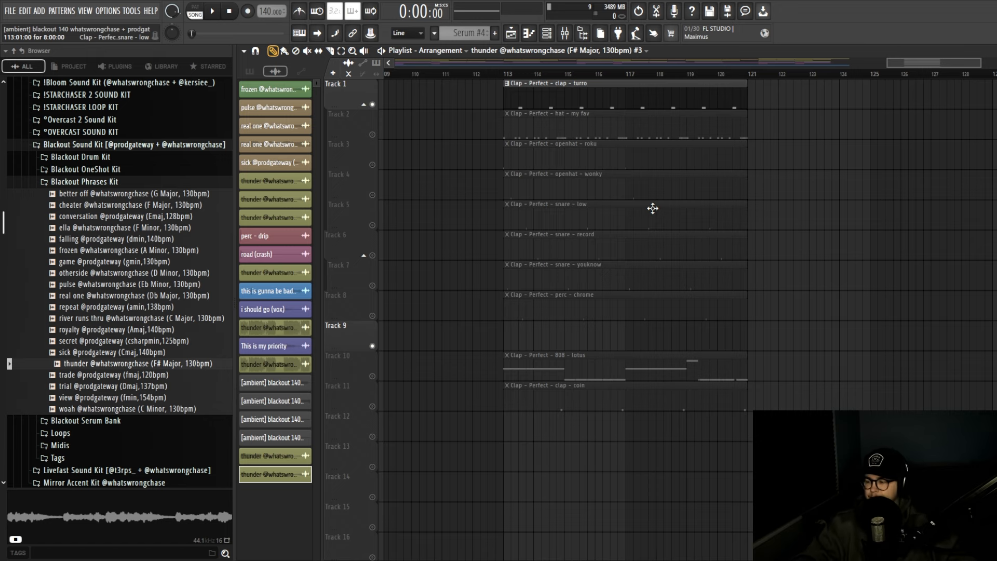
- Collapse the Blackout Phrases Kit folder and expand the Blackout Drum Kit folder
scroll(653, 209, "up", 1)
left_click(83, 183)
left_click(75, 158)
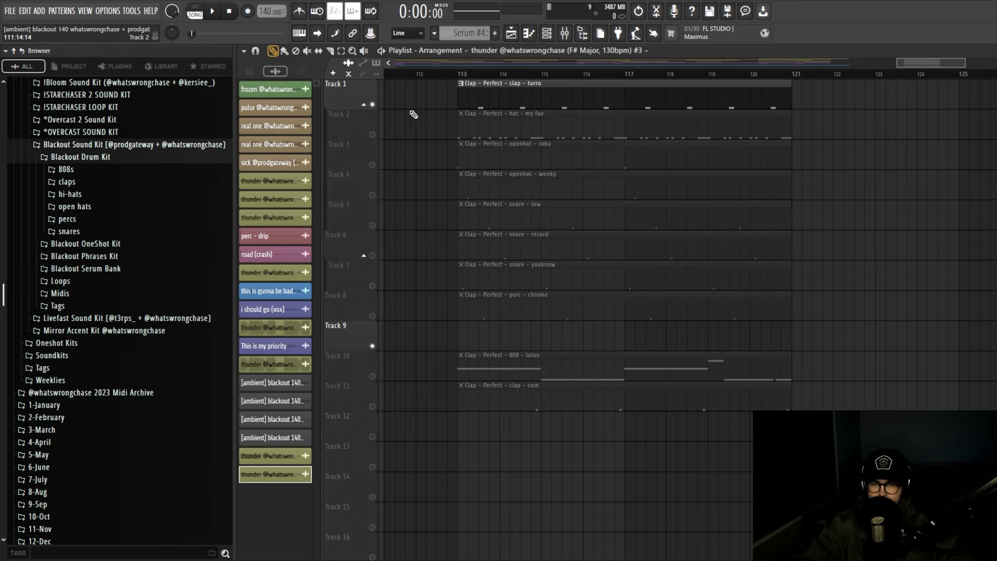
- Play the "clap - turro" pattern at bar 113, unmute Track 2 with "hat - my fav", listen to both, and stop playback
scroll(424, 108, "down", 1)
key("space")
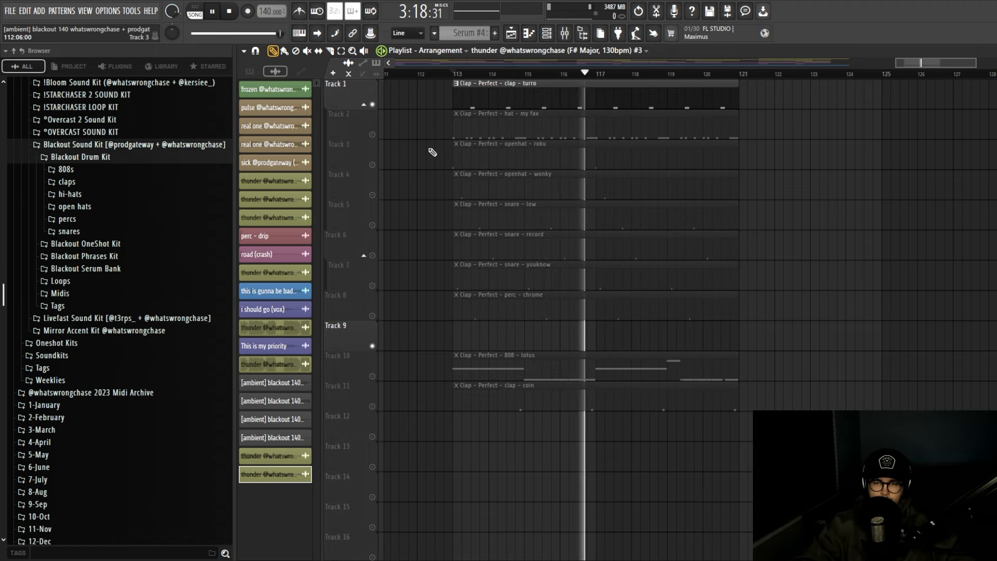
left_click(373, 134)
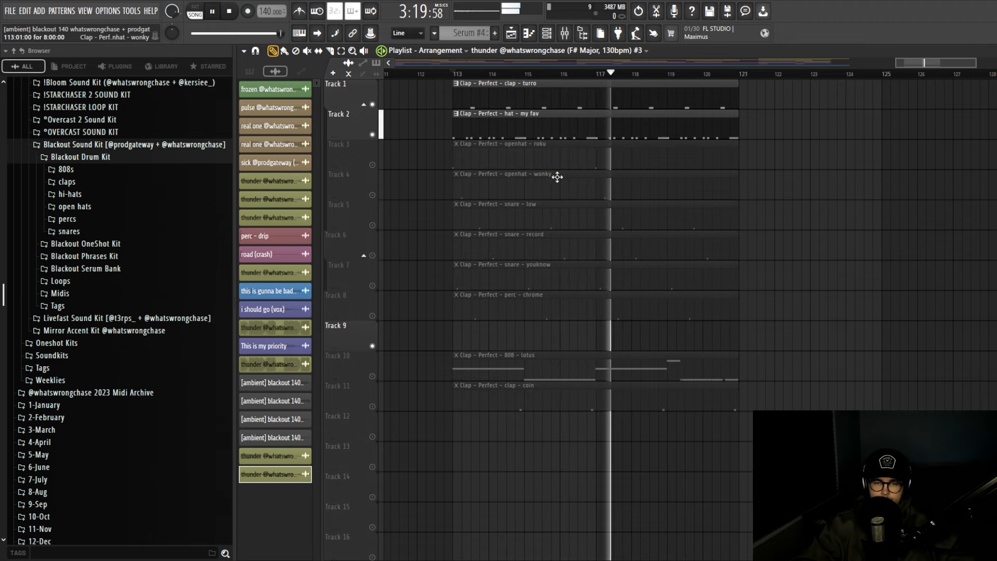
scroll(557, 177, "up", 1)
scroll(469, 189, "up", 1)
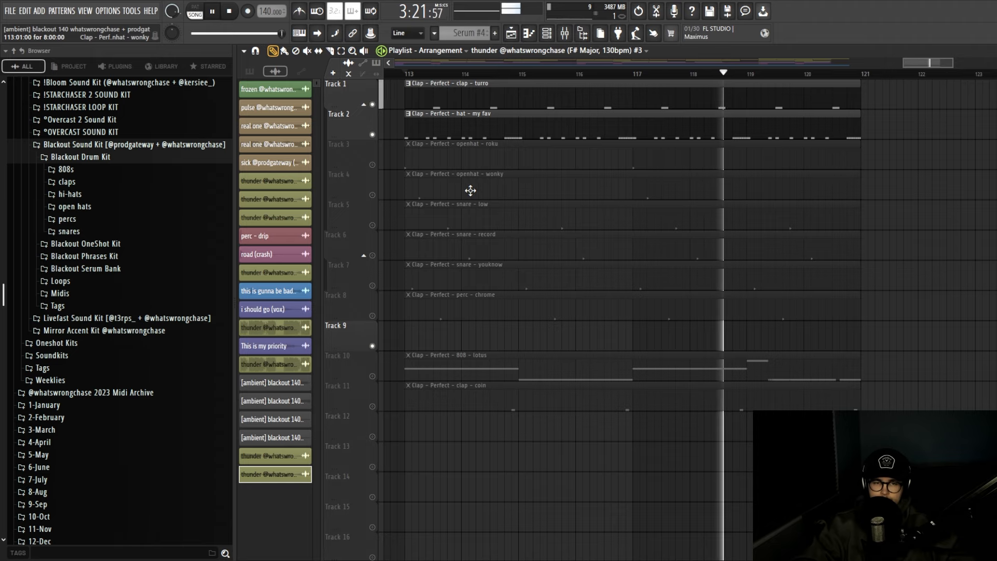
scroll(641, 61, "up", 2)
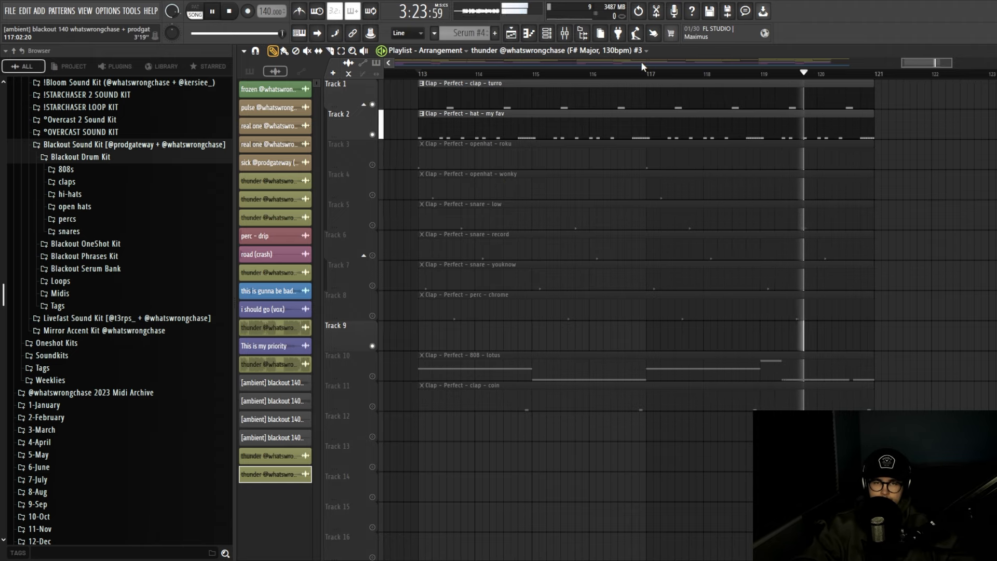
left_click_drag(903, 61, 918, 58)
key("space")
- Unmute Tracks 3 and 4 with the "openhat - roku" and "openhat - wonky" patterns, listen from bars 113 and 117, and stop playback
left_click(373, 165)
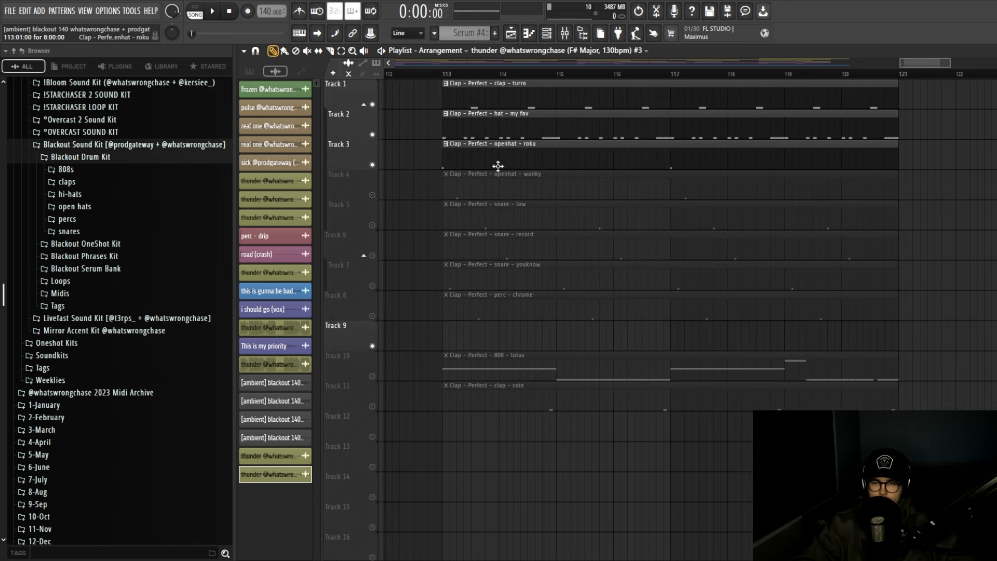
scroll(503, 169, "down", 1)
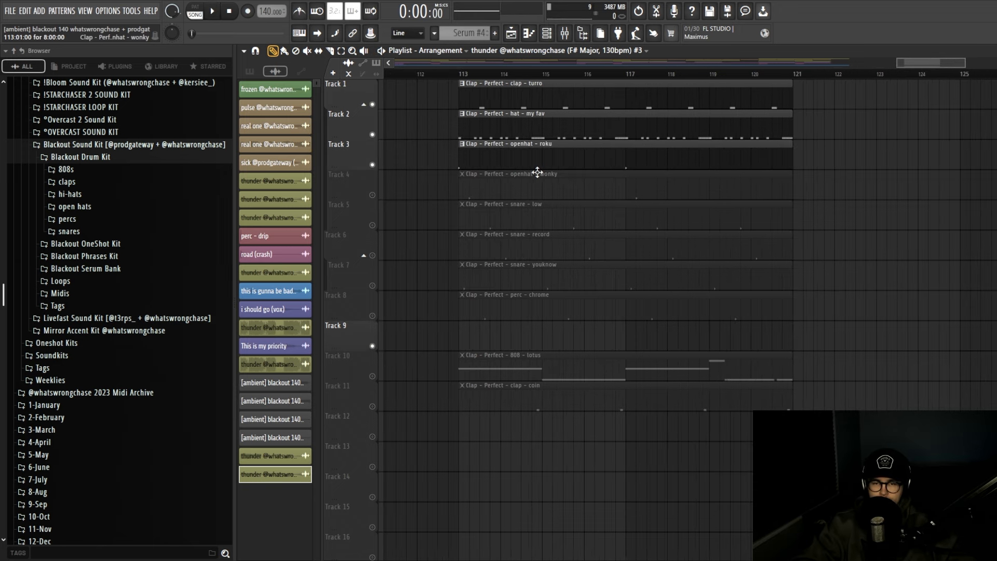
left_click(372, 194)
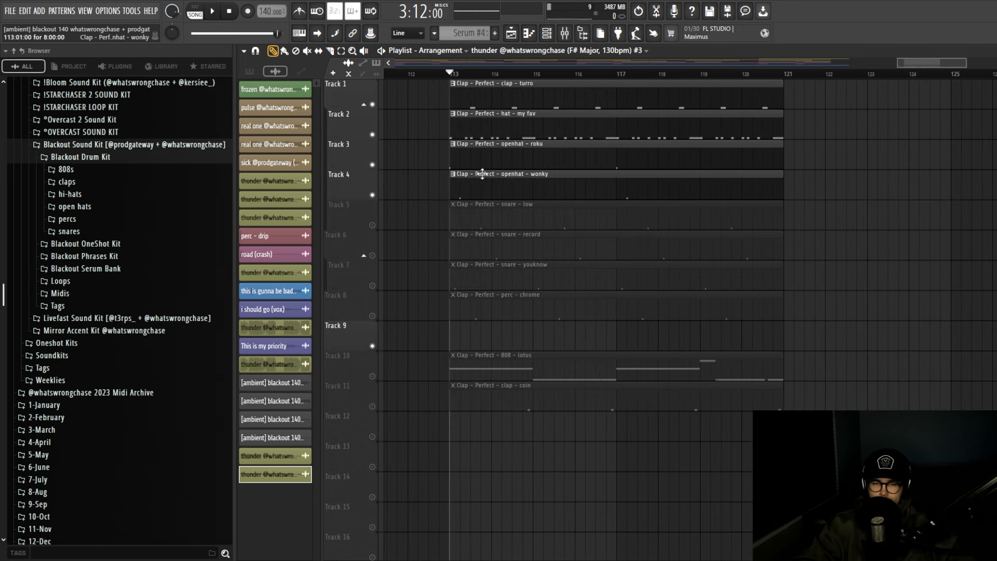
key("space")
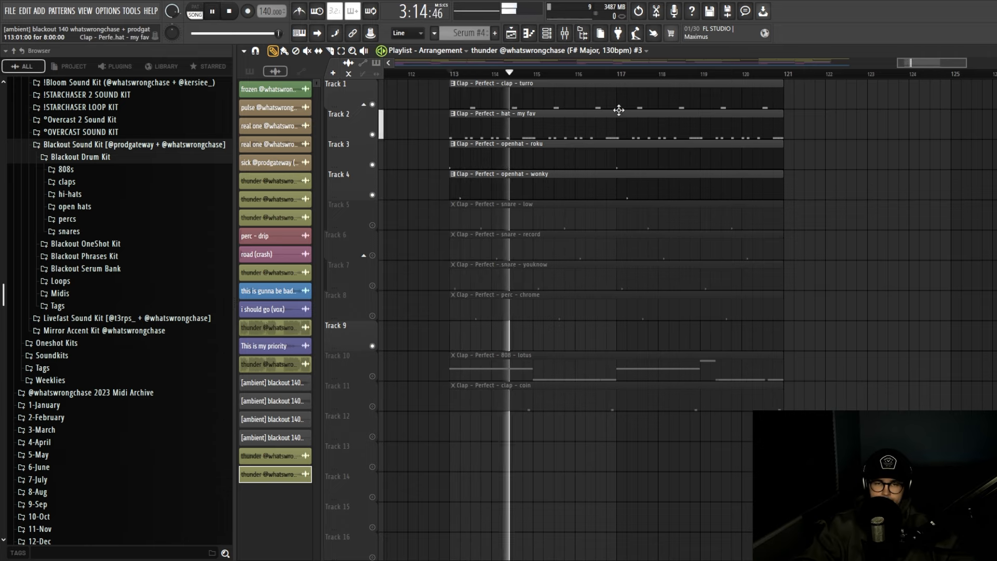
left_click(619, 74)
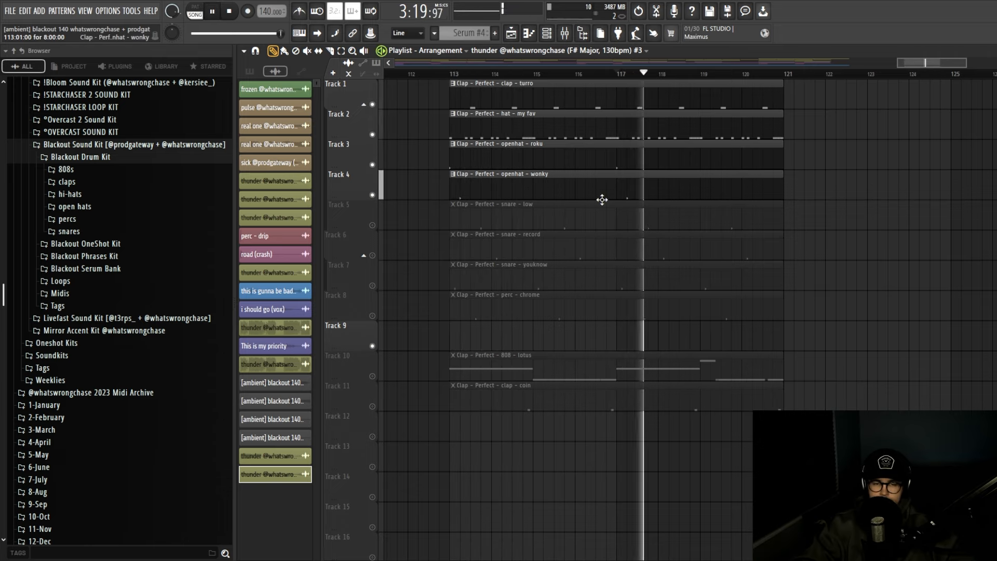
key("space")
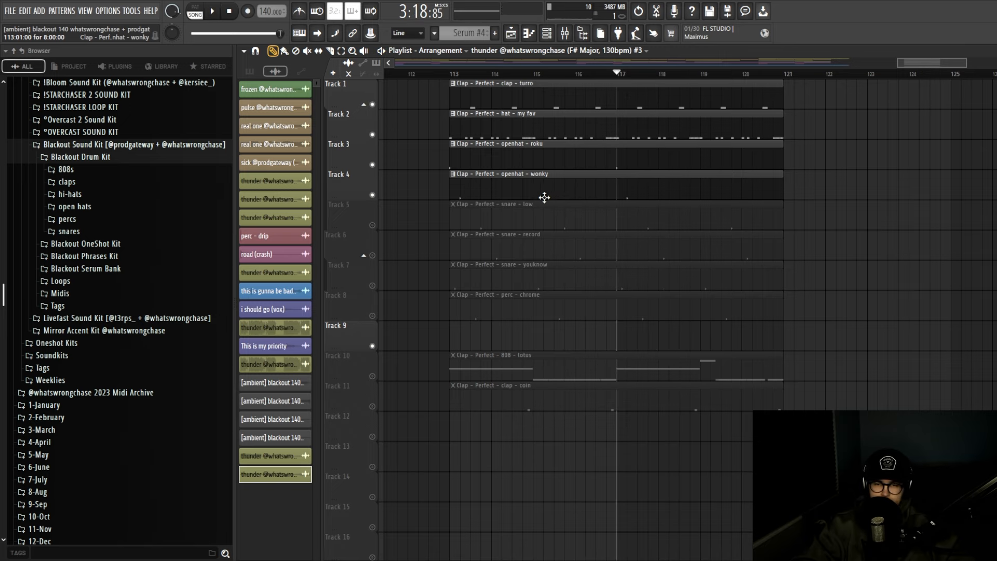
- Unmute Tracks 5, 6 and 7 with the "snare - low", "snare - record" and "snare - youknow" patterns
scroll(541, 196, "up", 1)
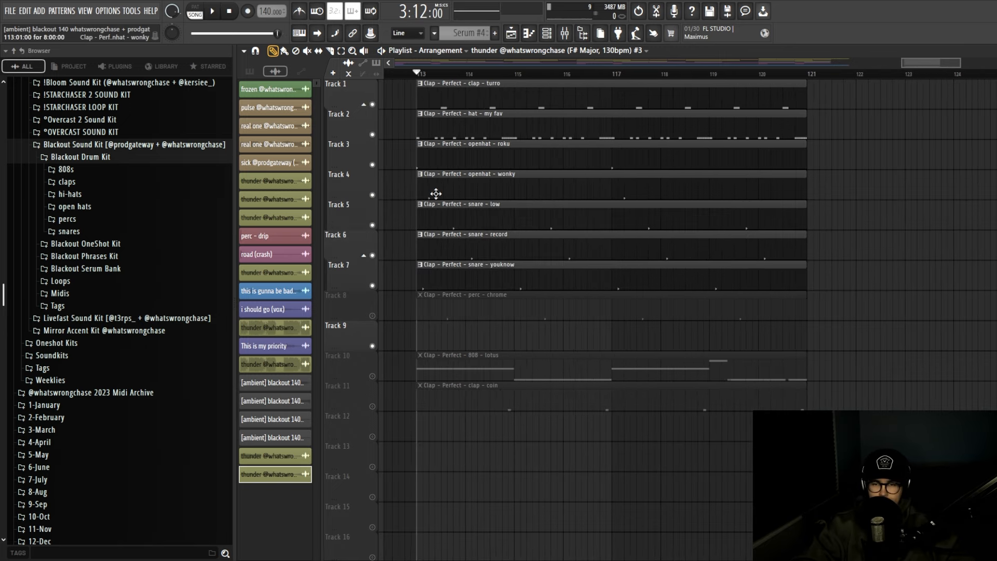
scroll(520, 190, "down", 1)
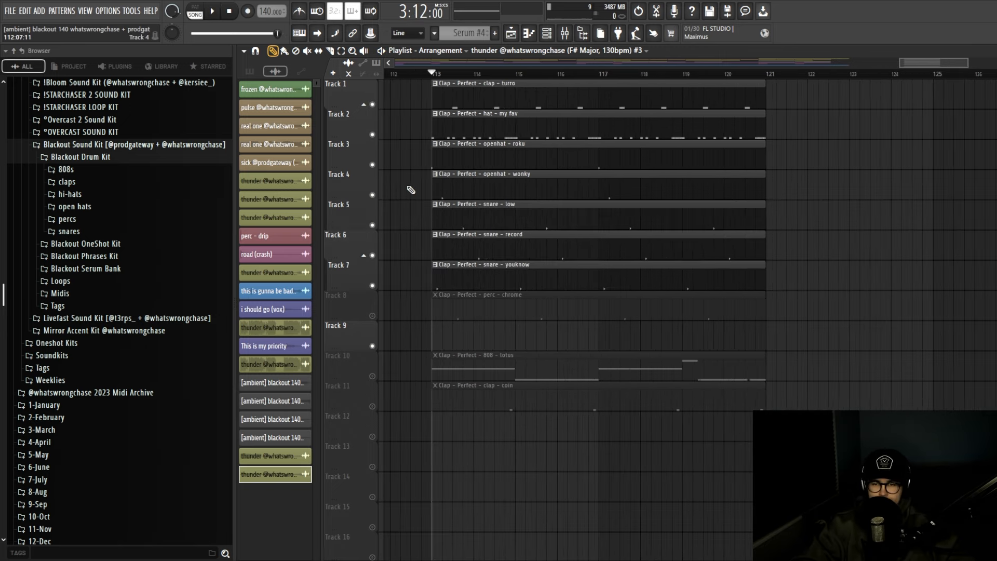
left_click(383, 188)
scroll(415, 196, "up", 2)
scroll(480, 215, "up", 1)
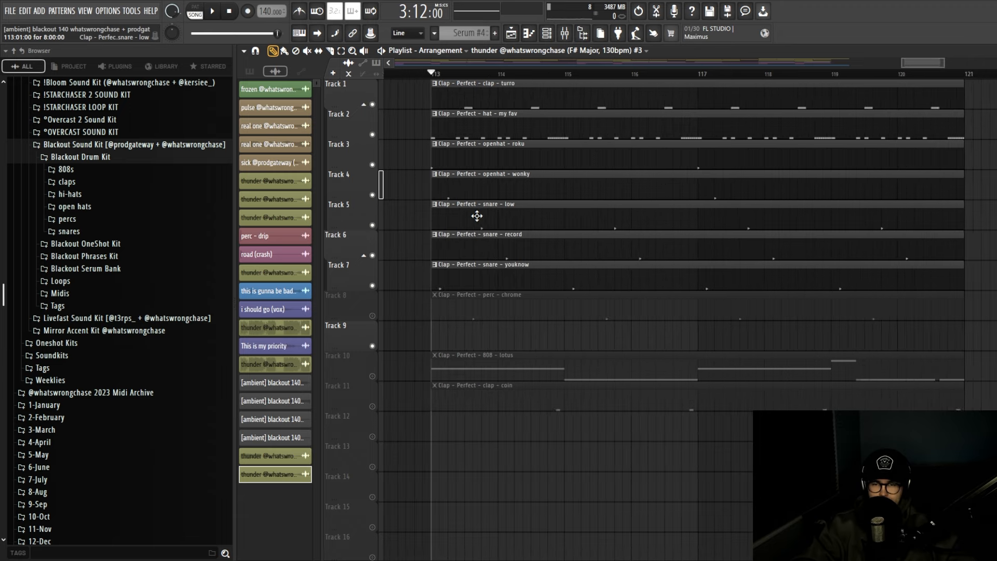
- Listen to the combined drum patterns on Tracks 1 to 7 from bar 113, and stop playback
scroll(477, 216, "down", 1)
scroll(480, 219, "up", 1)
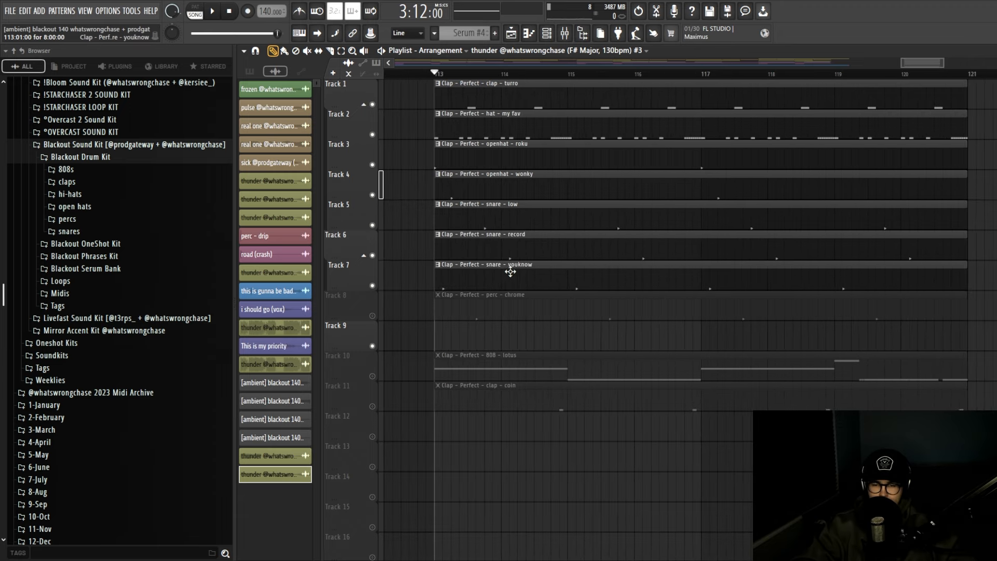
scroll(432, 227, "up", 1)
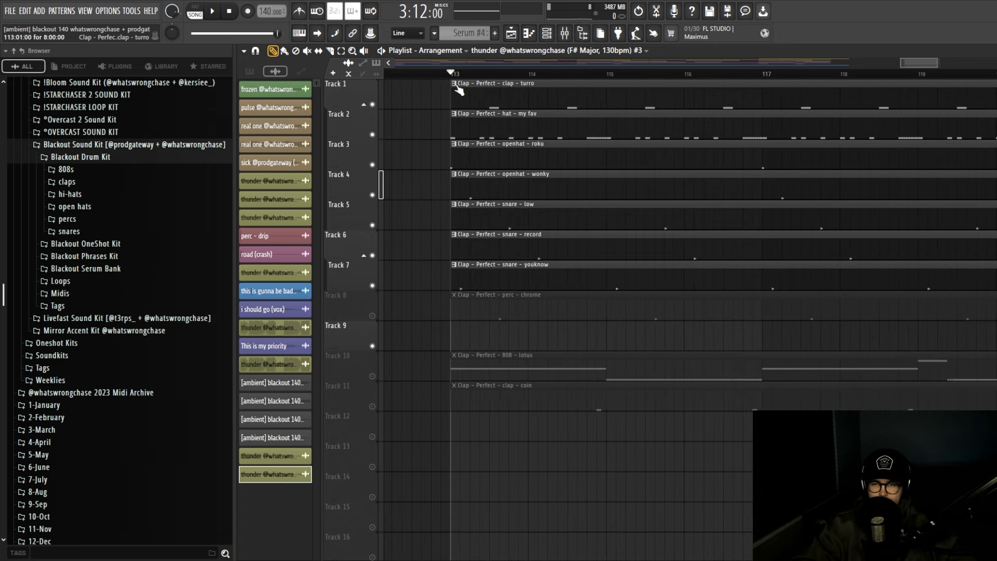
scroll(421, 191, "down", 1)
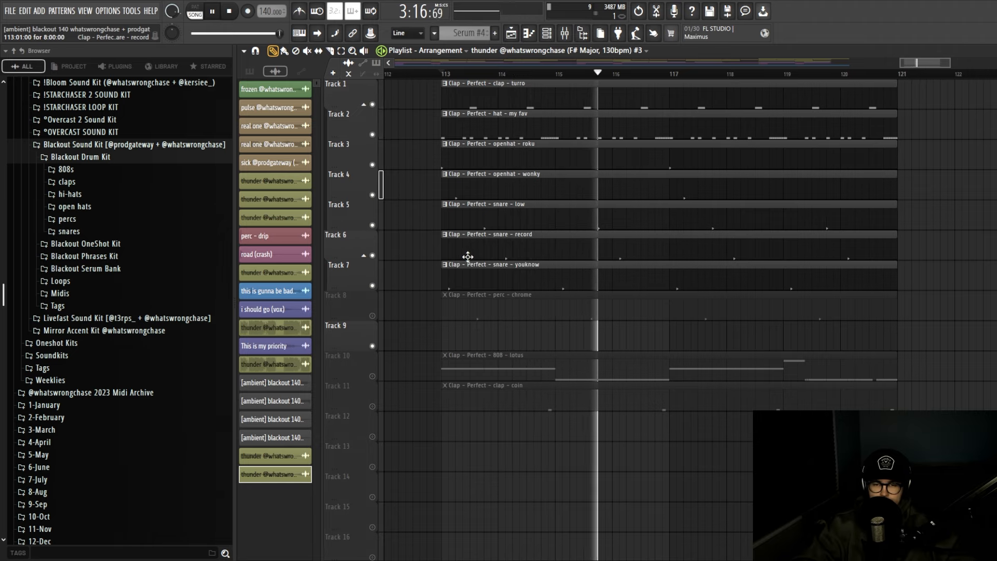
scroll(470, 256, "down", 1)
scroll(720, 238, "up", 1)
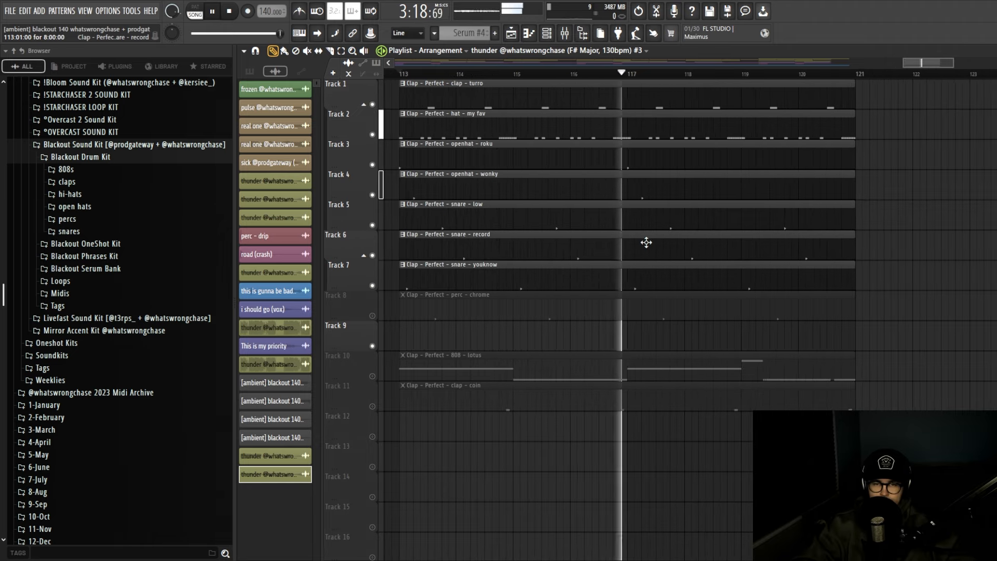
scroll(630, 241, "down", 1)
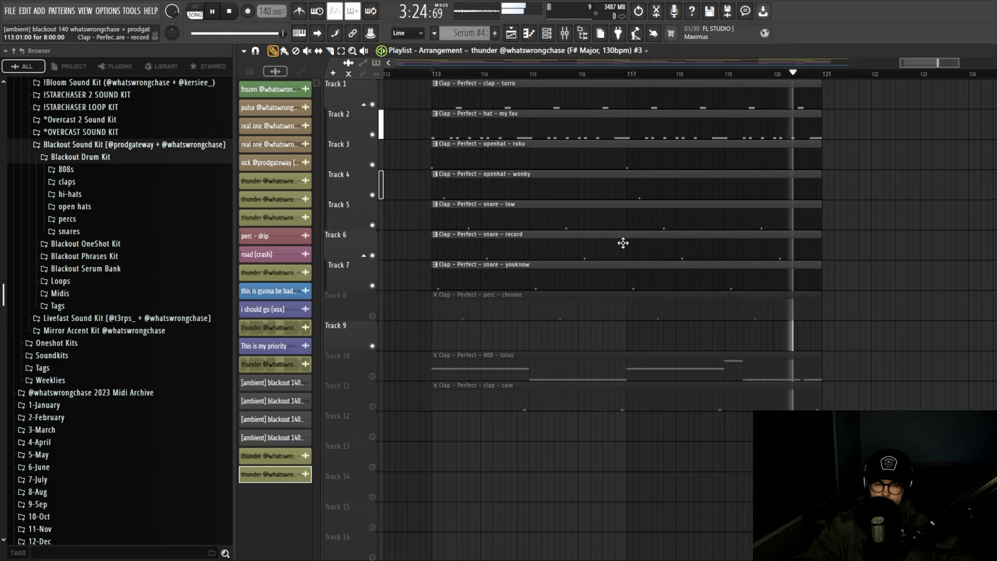
scroll(621, 240, "up", 1)
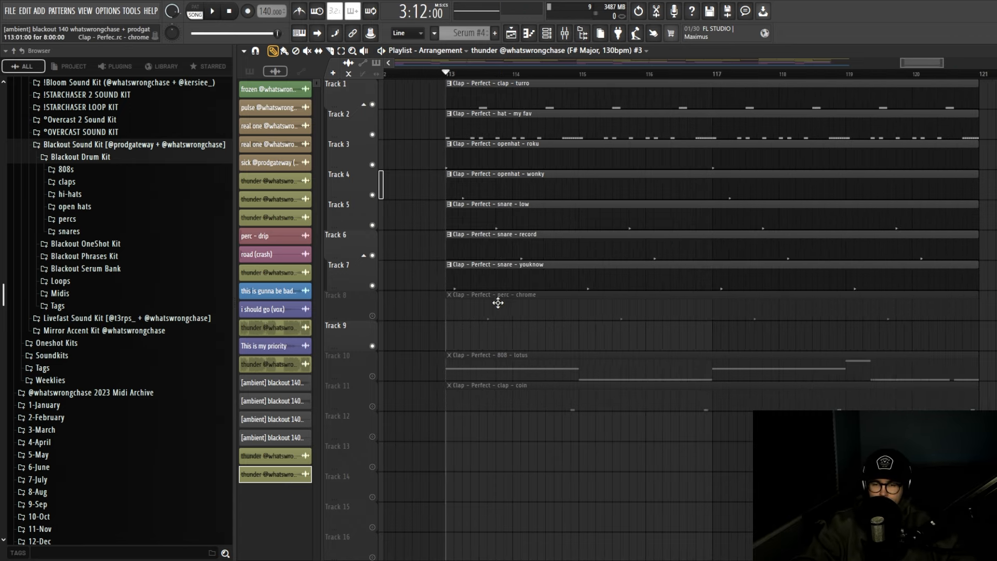
- Unmute Tracks 8 and 11 with the "perc - chrome" and "clap - coin" patterns, and listen from bar 113
left_click(372, 316)
left_click(372, 407)
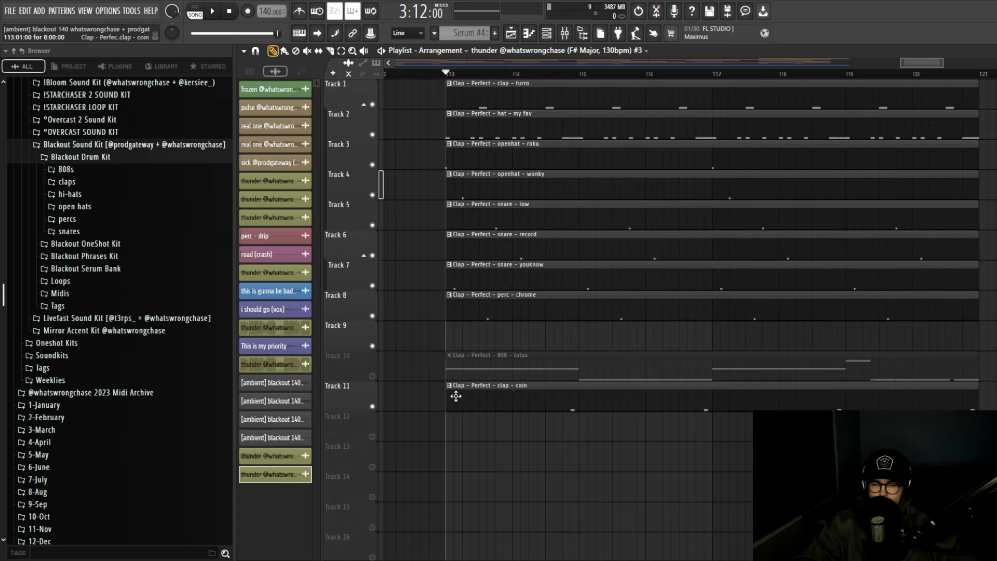
scroll(526, 393, "down", 1)
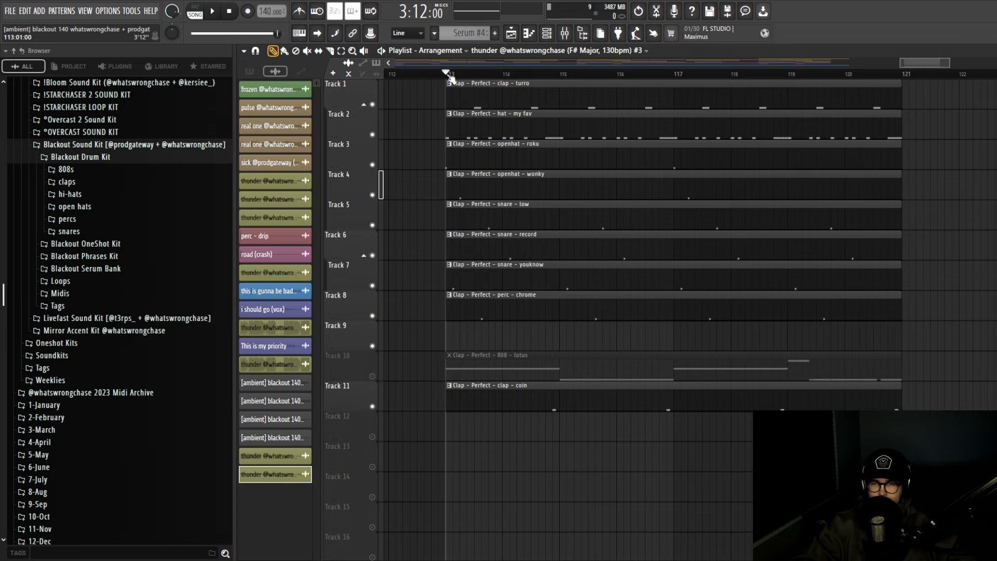
scroll(545, 340, "down", 1)
key("space")
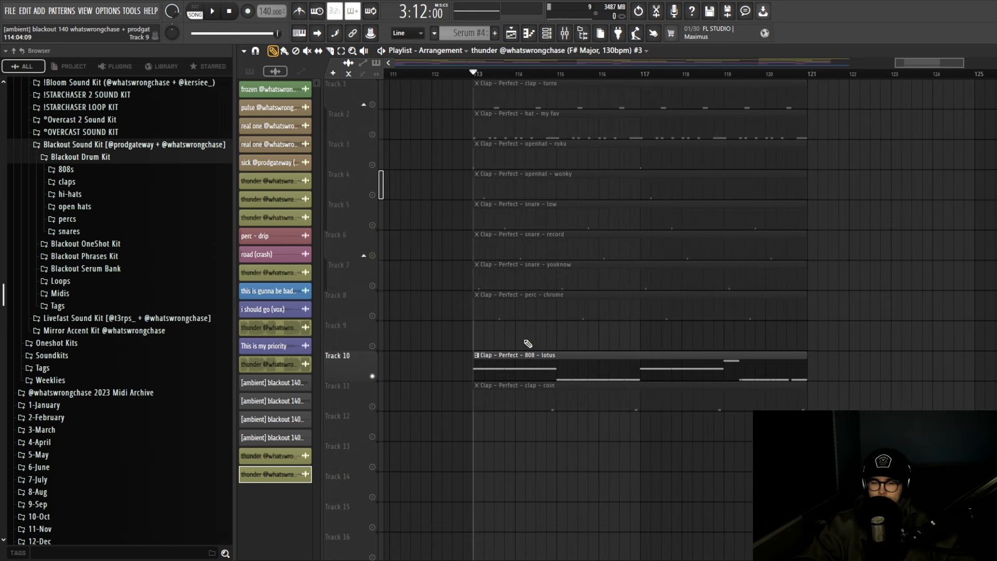
- Open the "808 - lotus" pattern from Track 10 in the piano roll and show it from bar 1
scroll(539, 344, "up", 2)
scroll(546, 346, "down", 2)
double_click(556, 357)
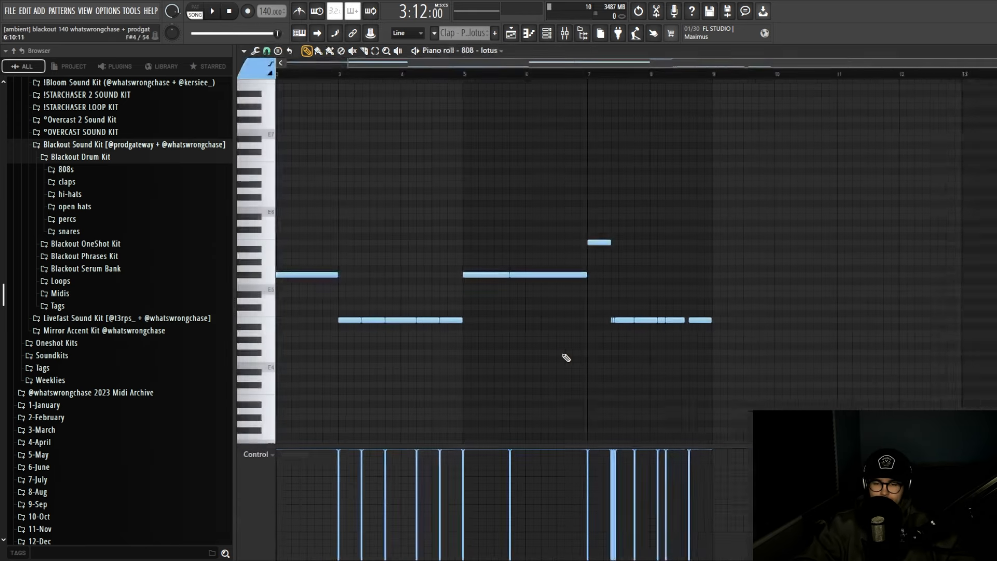
left_click(561, 30)
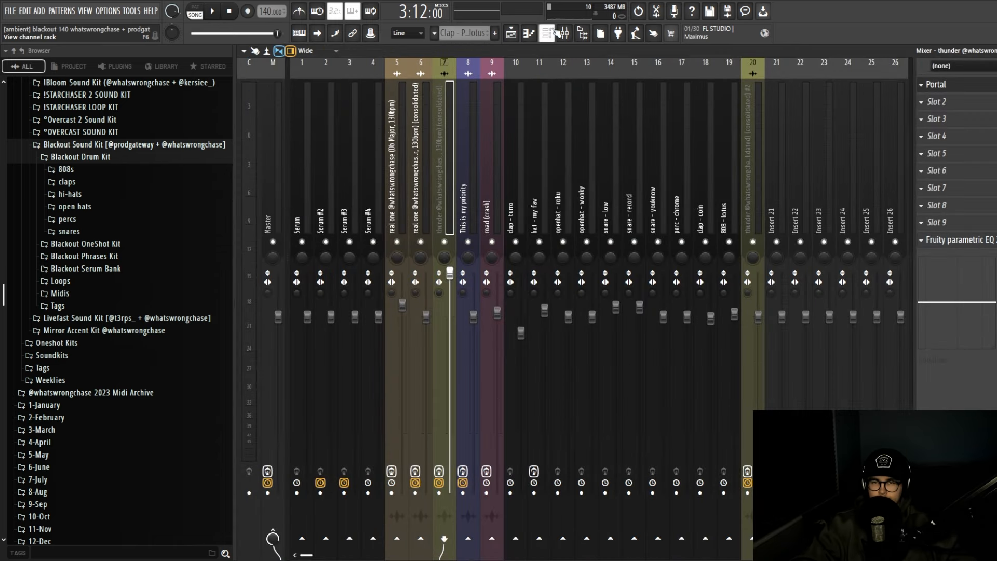
left_click(510, 31)
scroll(540, 322, "down", 2)
double_click(535, 359)
scroll(561, 307, "left", 2)
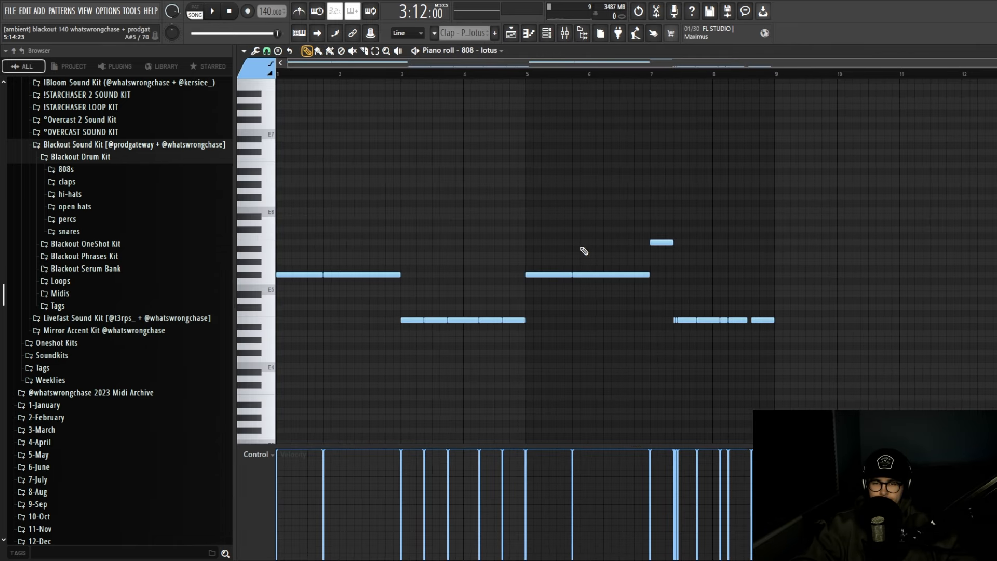
- Examine the closing notes of the "808 - lotus" pattern between bars 7 and 9, and play the whole pattern
scroll(689, 302, "up", 3)
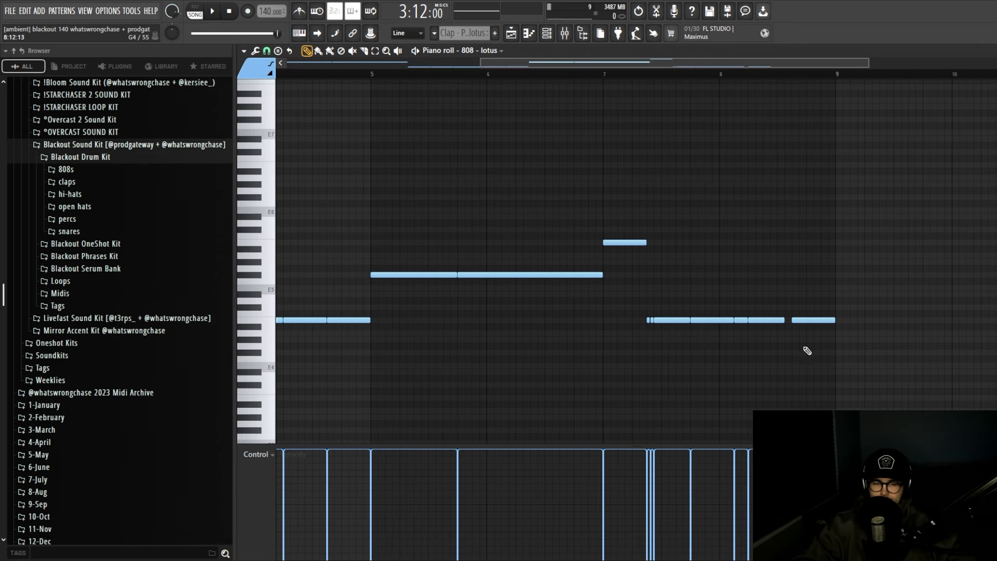
left_click_drag(829, 348, 618, 196)
left_click(685, 189, "ctrl")
scroll(676, 191, "down", 3)
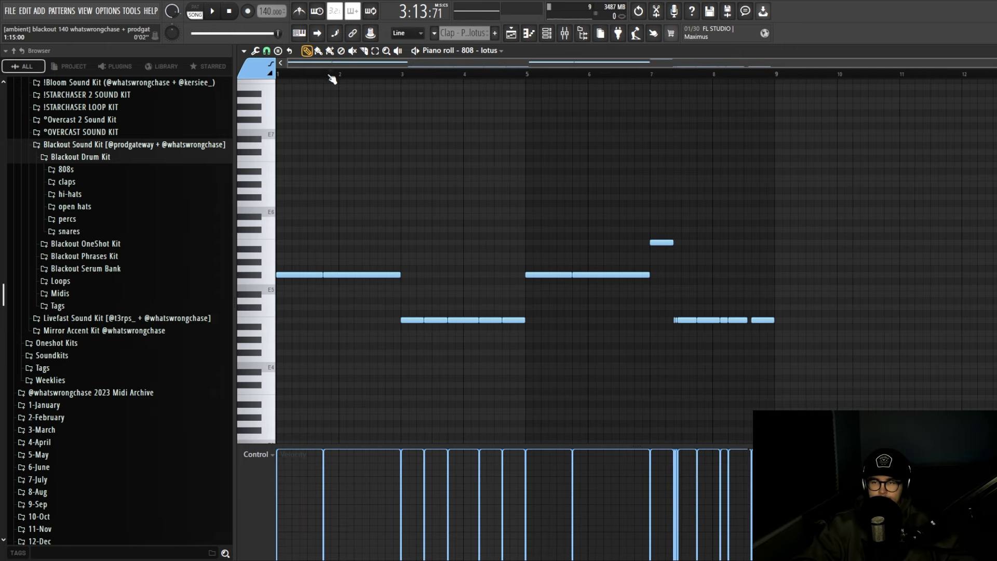
key("space")
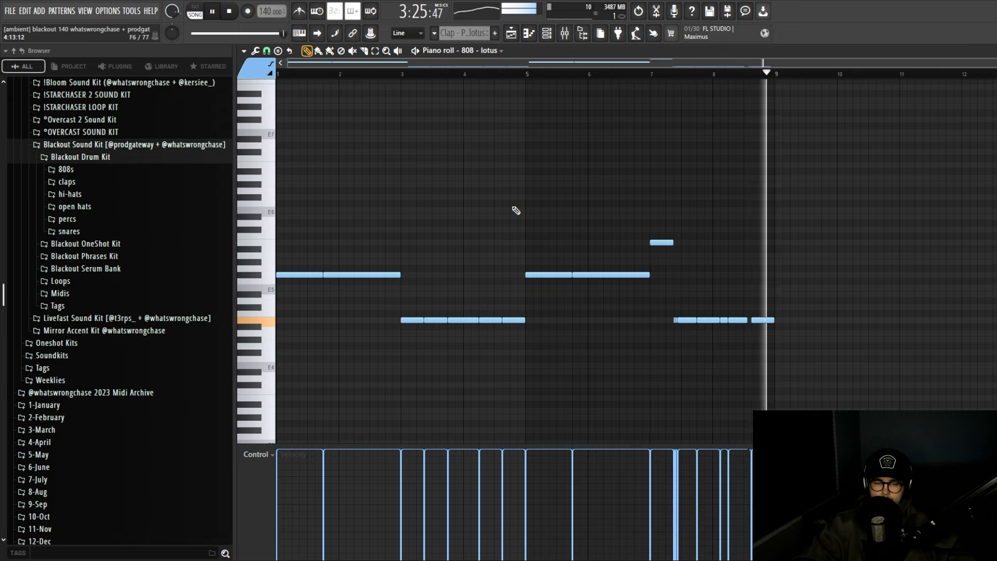
- Stop playback and inspect the short repeated notes between bars 7 and 8 of the 808 pattern
scroll(703, 271, "up", 4)
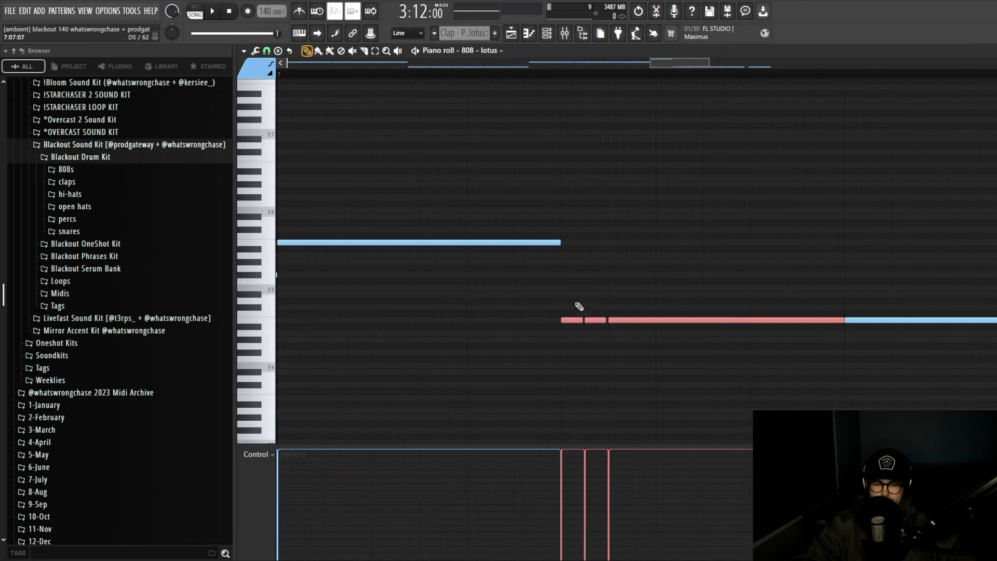
scroll(782, 312, "up", 3)
scroll(711, 304, "down", 3)
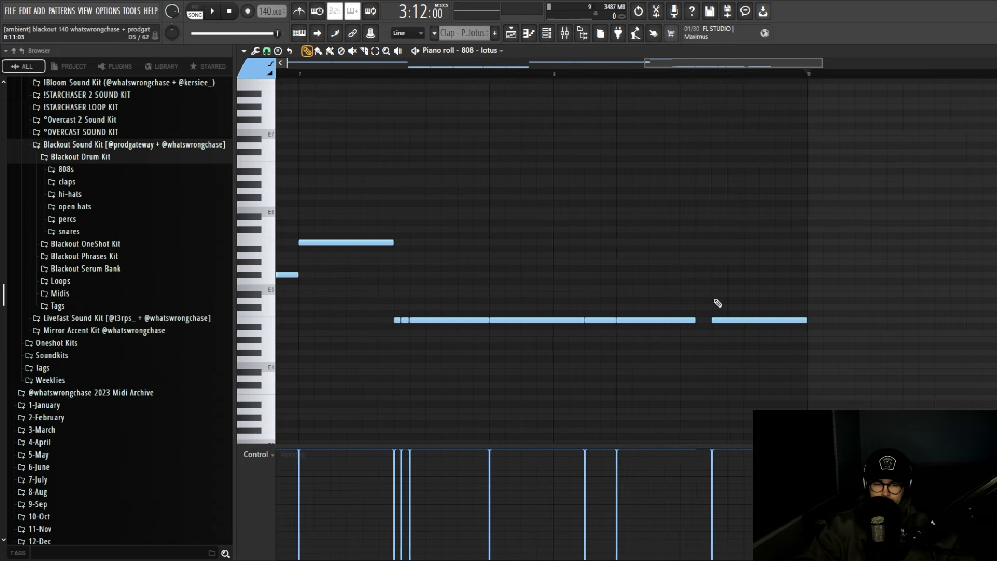
scroll(747, 290, "down", 2)
scroll(739, 276, "down", 4)
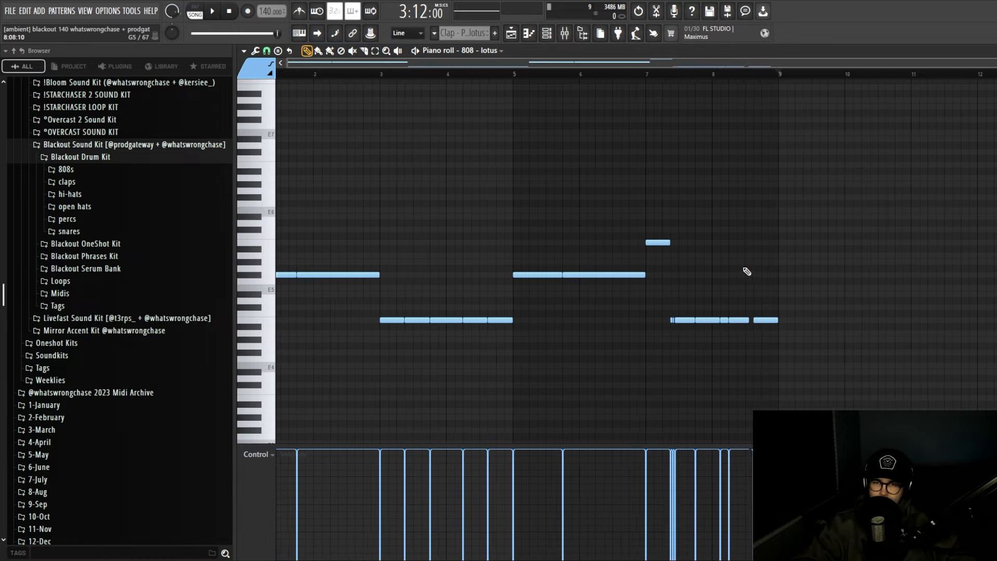
- Return to the playlist, unmute all the drum tracks alongside the 808 on Track 10, and play them from bar 113
left_click(511, 33)
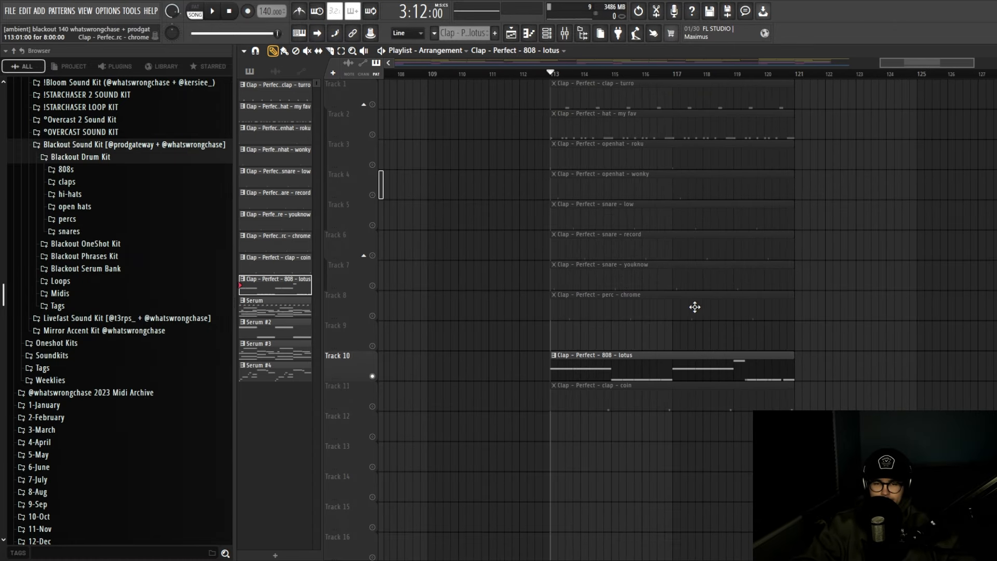
left_click(373, 106)
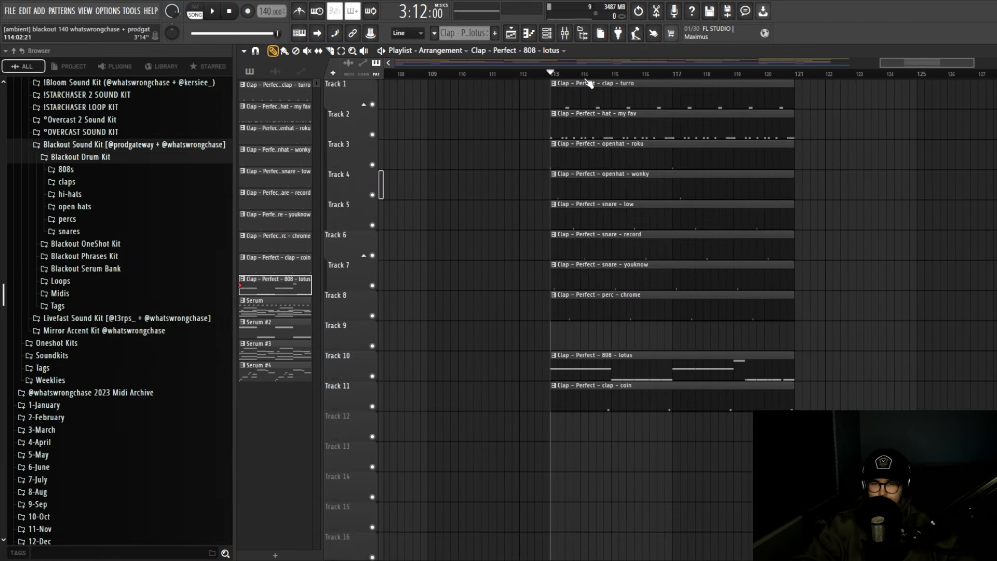
key("space")
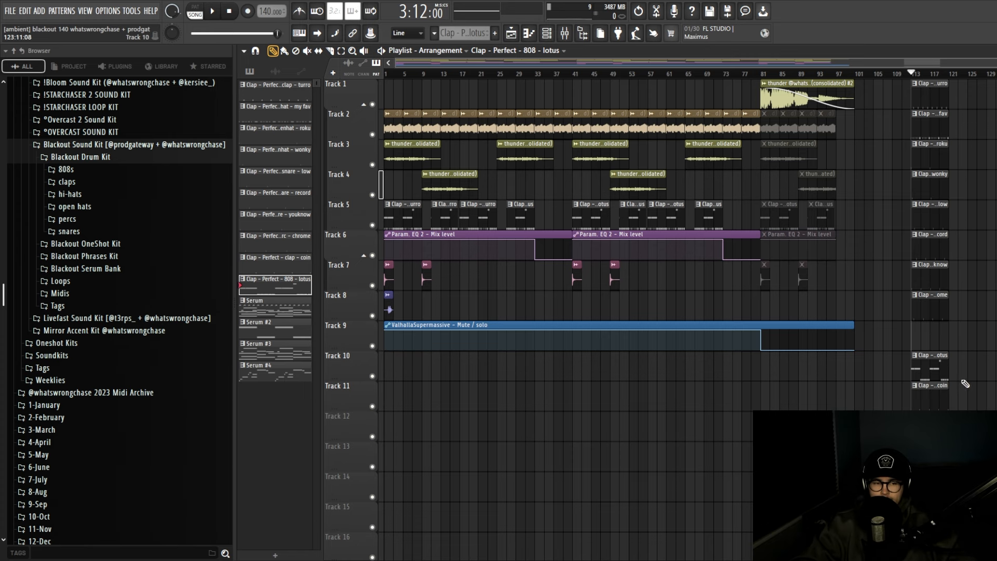
- Delete the separate drum pattern clips at bar 113 on Tracks 1 to 11
left_click_drag(943, 391, 947, 131)
scroll(611, 401, "up", 4)
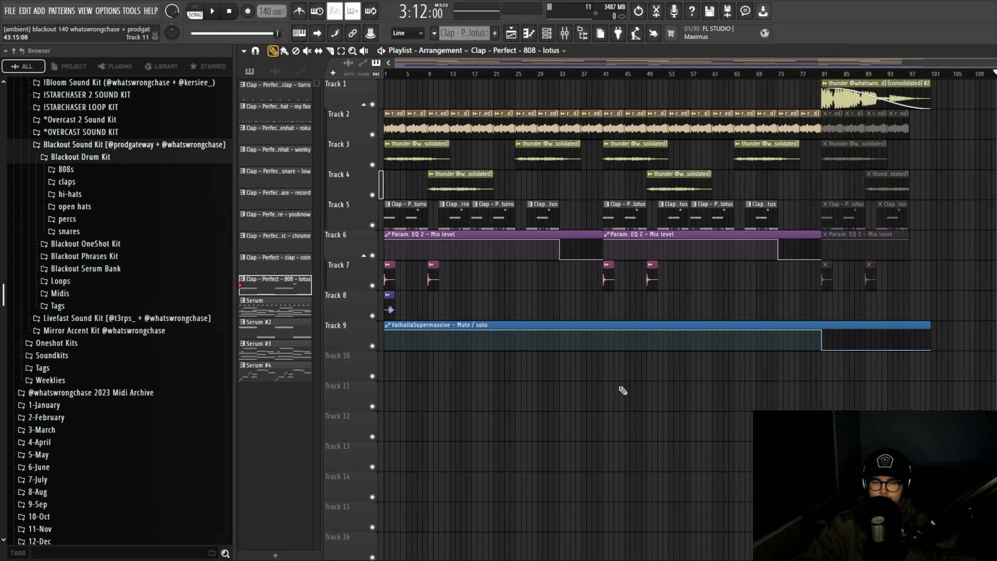
scroll(519, 308, "down", 1)
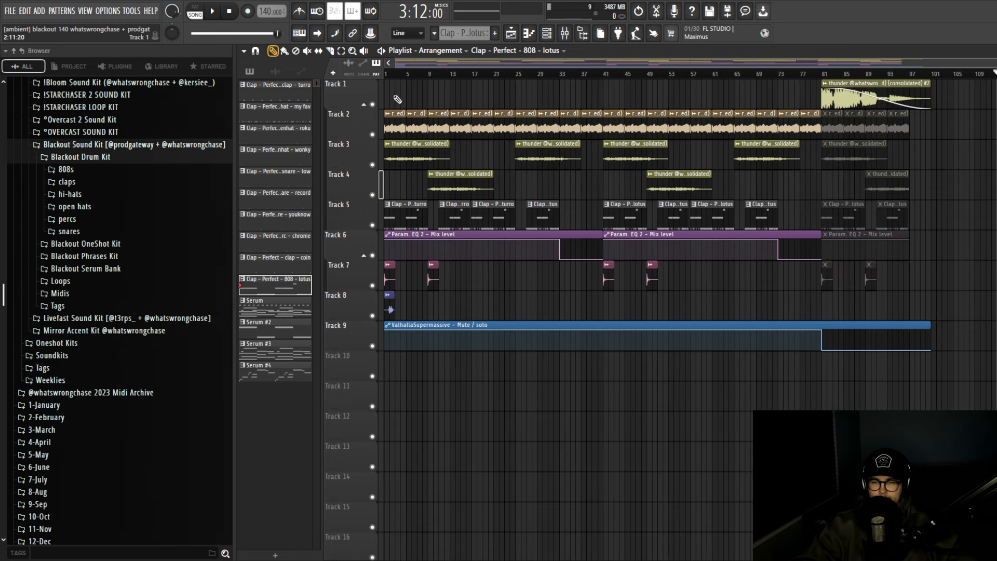
- Review the melody clips on Tracks 2 to 4, the drum clips, and the "road (crash)" and "This is my priority" clips
left_click_drag(397, 99, 813, 183)
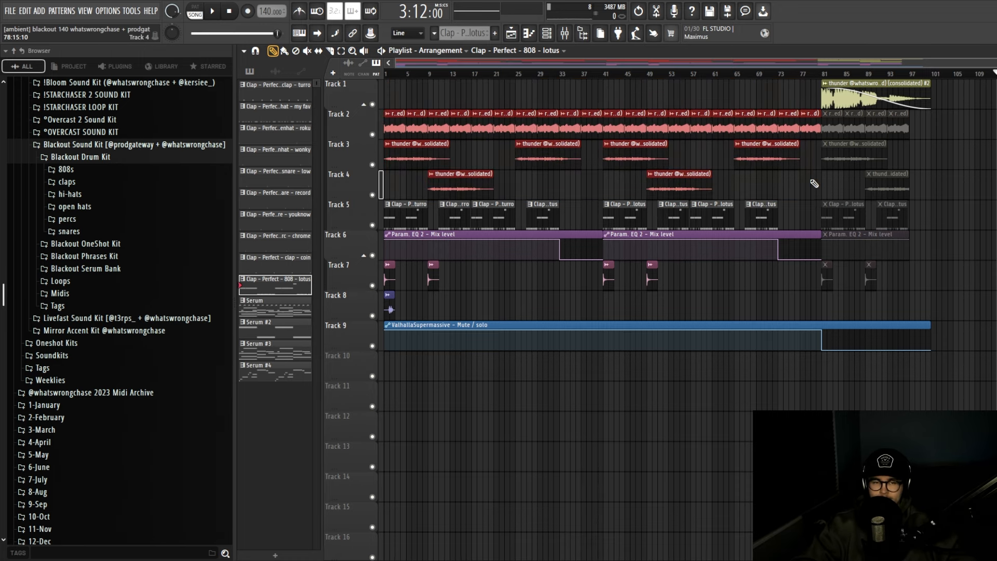
left_click(814, 184)
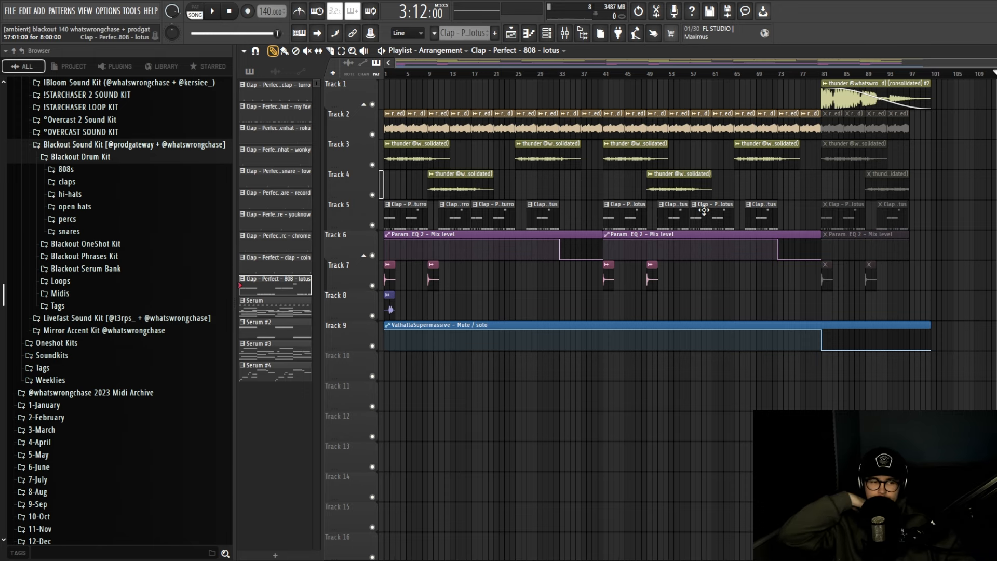
scroll(469, 289, "up", 2)
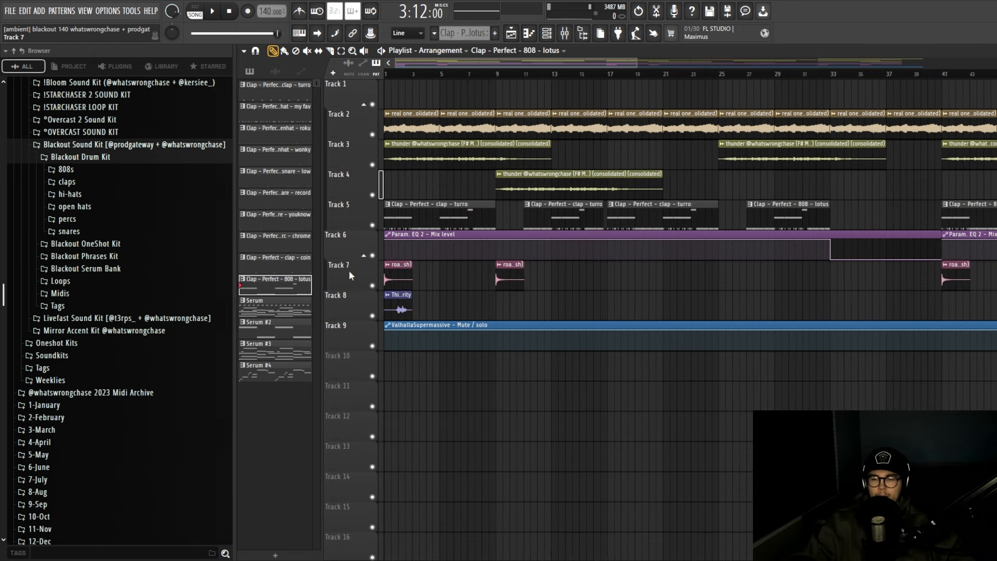
scroll(382, 277, "up", 4)
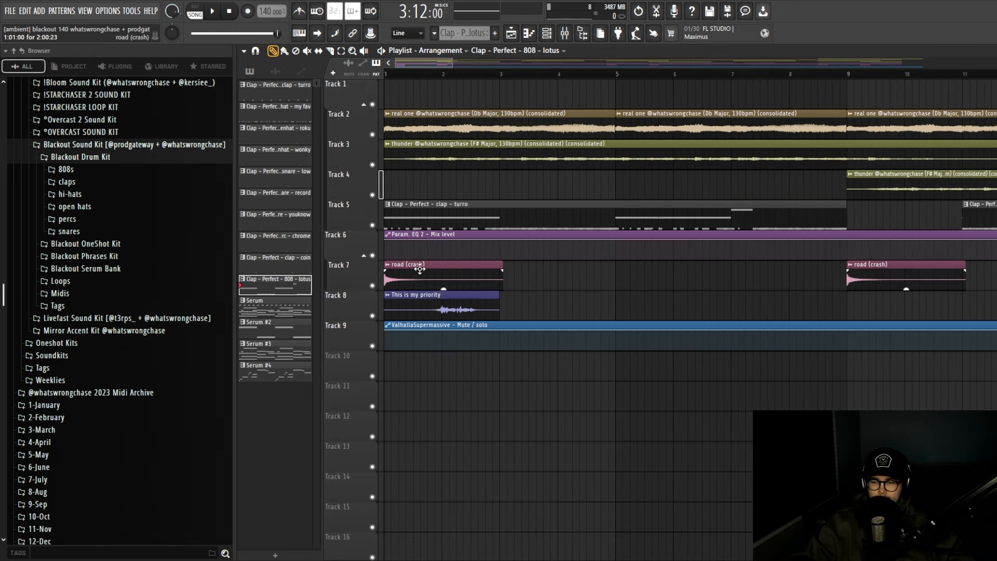
scroll(430, 279, "down", 2)
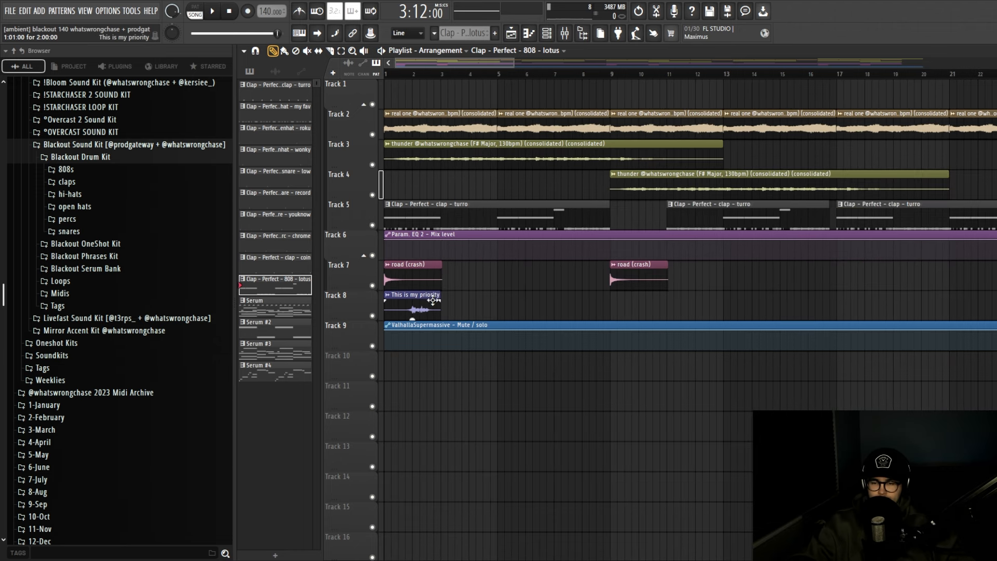
scroll(433, 300, "down", 4)
- Open the mixer's Master channel and inspect the ValhallaSupermassive settings
key("F9")
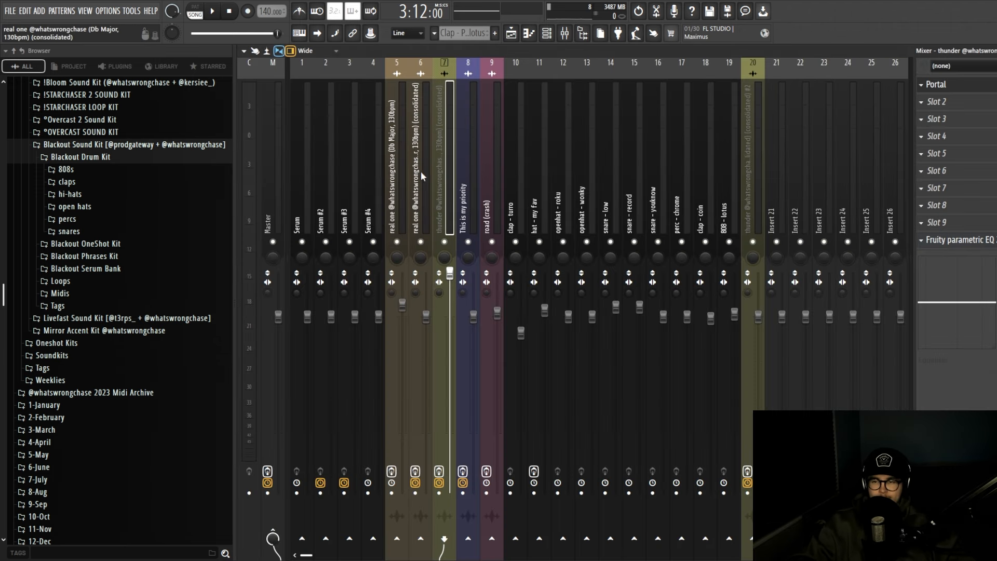
left_click(275, 156)
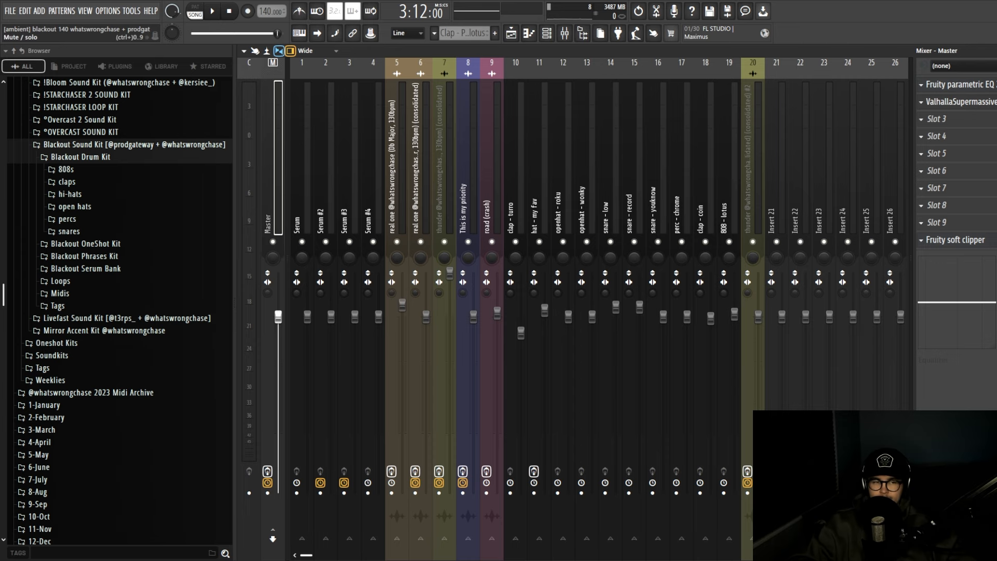
left_click(964, 104)
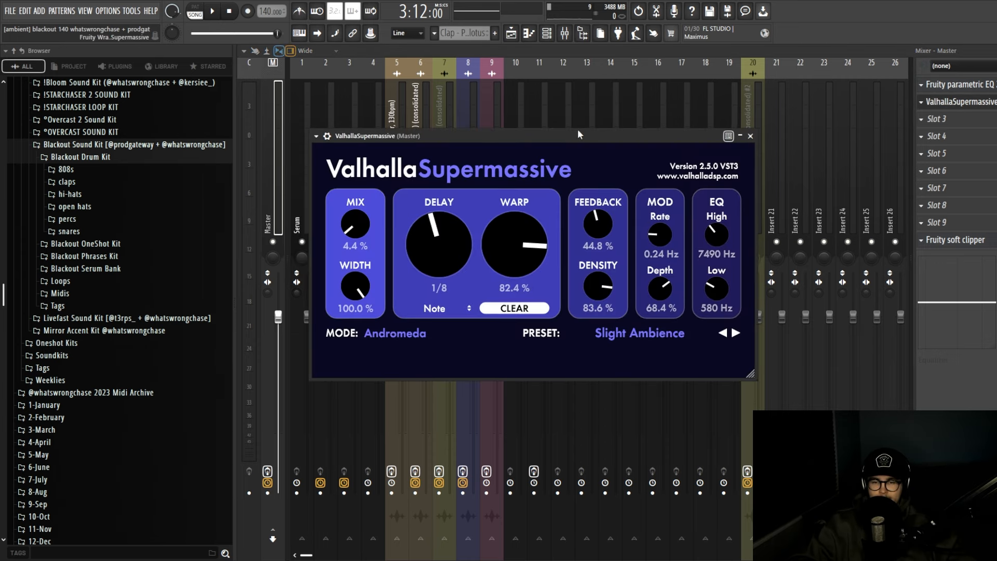
left_click_drag(545, 141, 520, 140)
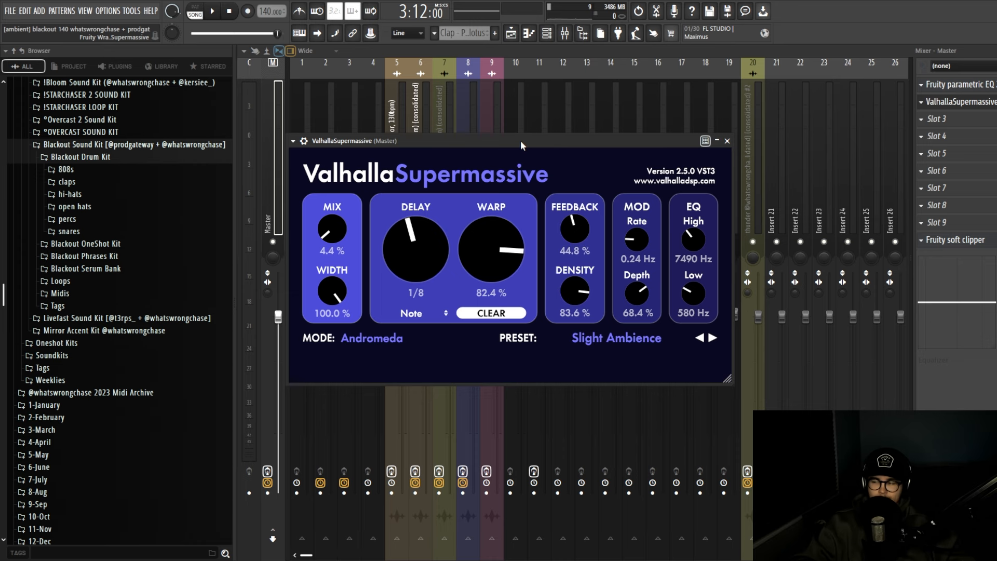
- Return to the playlist and play the full beat from bar 1
left_click(510, 33)
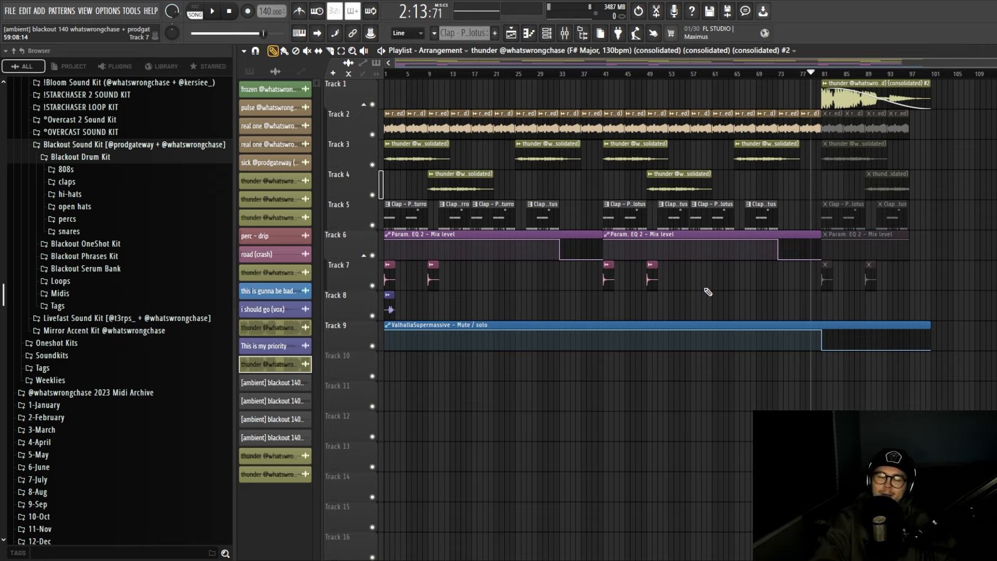
key("space")
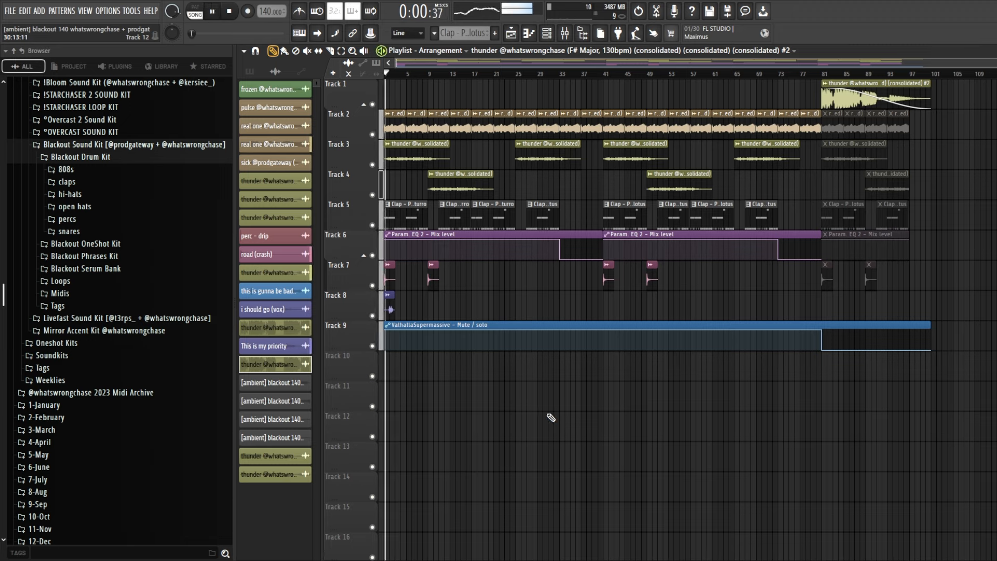